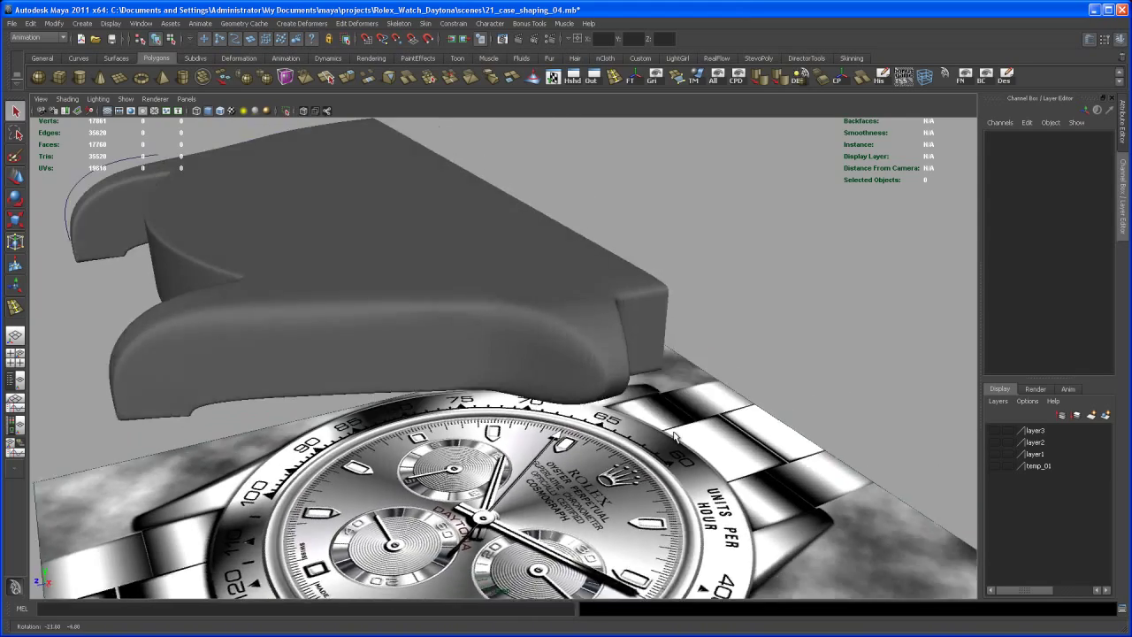
- Examine the half watch case from several angles, comparing its smoothed and unsmoothed display
left_click(631, 363)
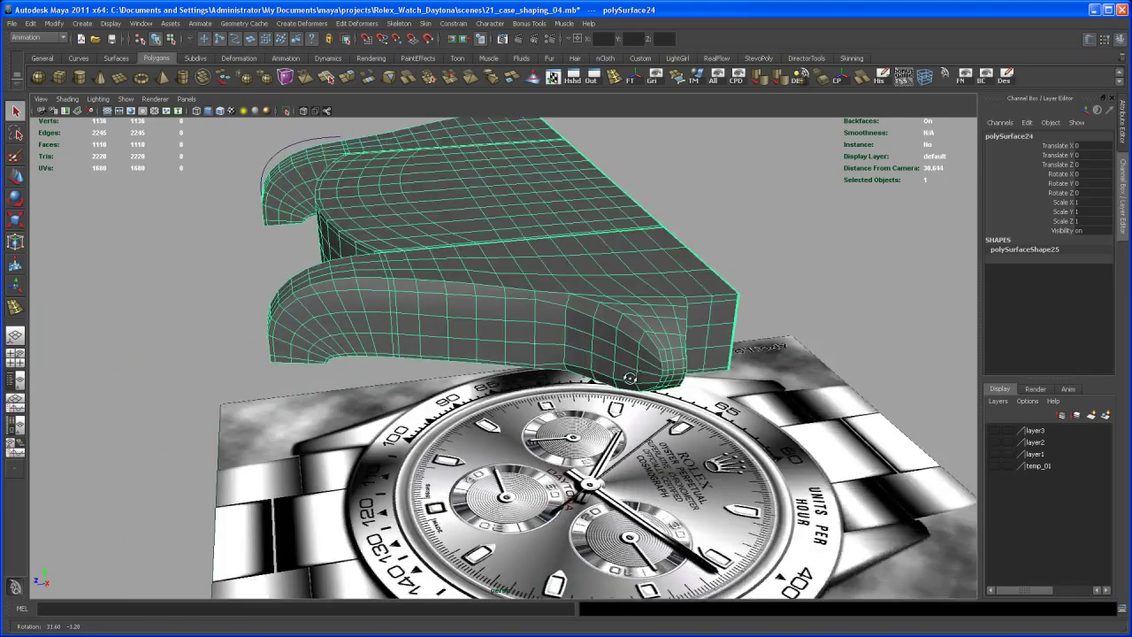
left_click(761, 322)
left_click_drag(765, 322, 656, 365, "alt")
left_click(616, 344)
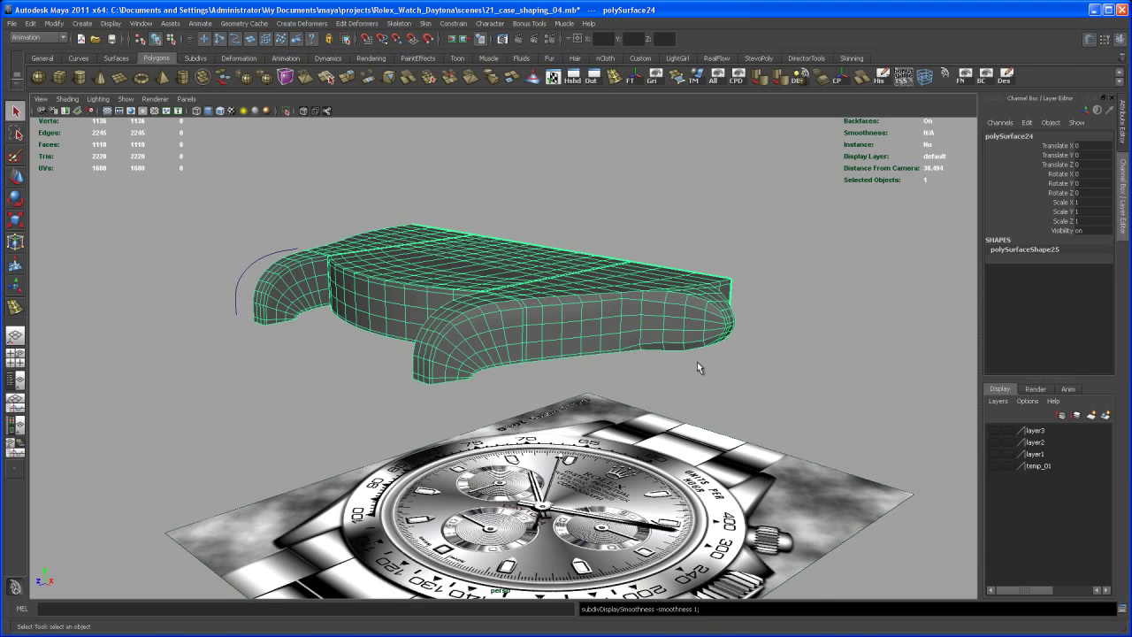
left_click(696, 359)
left_click_drag(695, 357, 589, 376, "alt")
left_click(639, 344)
key("3")
left_click(669, 372)
left_click(593, 319)
scroll(566, 350, "up", 3)
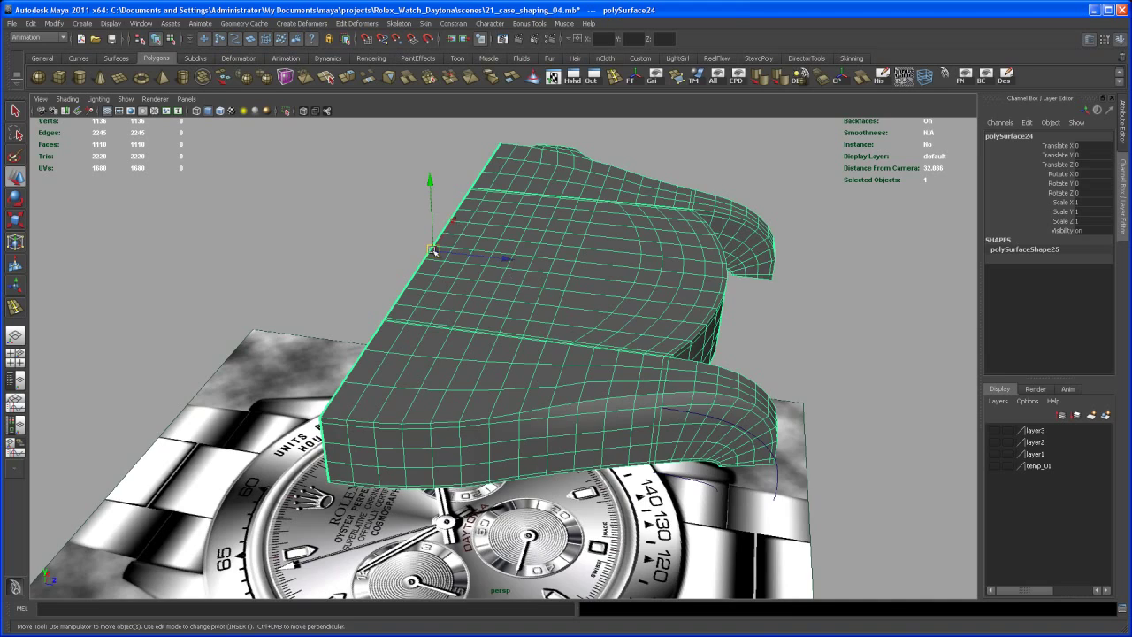
- Duplicate the case half and mirror the copy across the cut edge with Scale Z set to -1
scroll(531, 292, "down", 3)
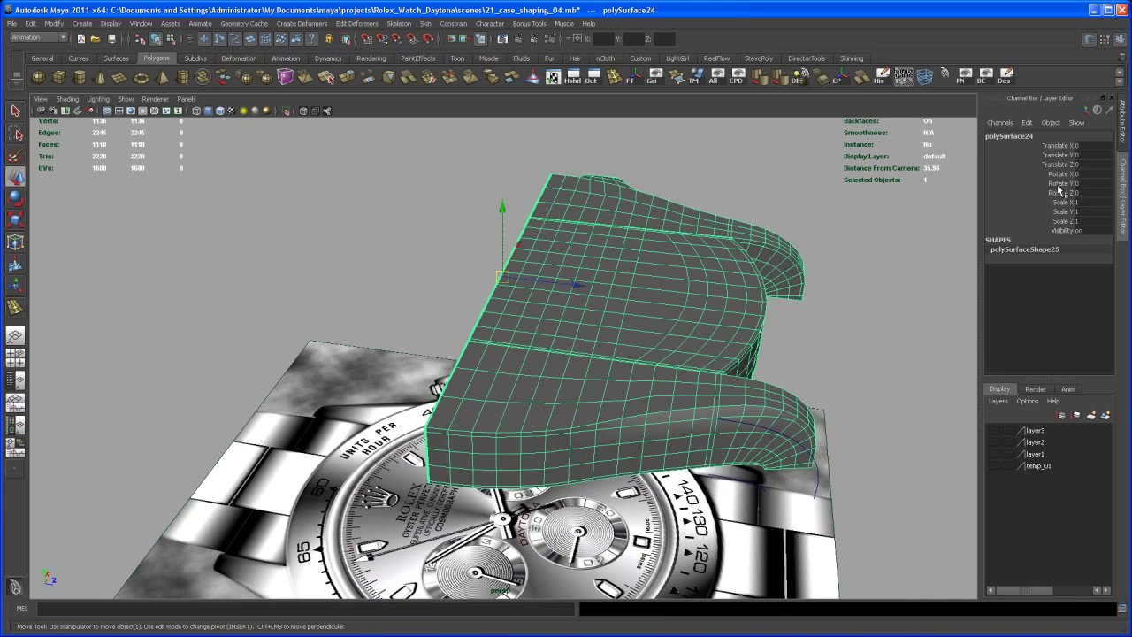
left_click_drag(778, 352, 703, 340, "alt")
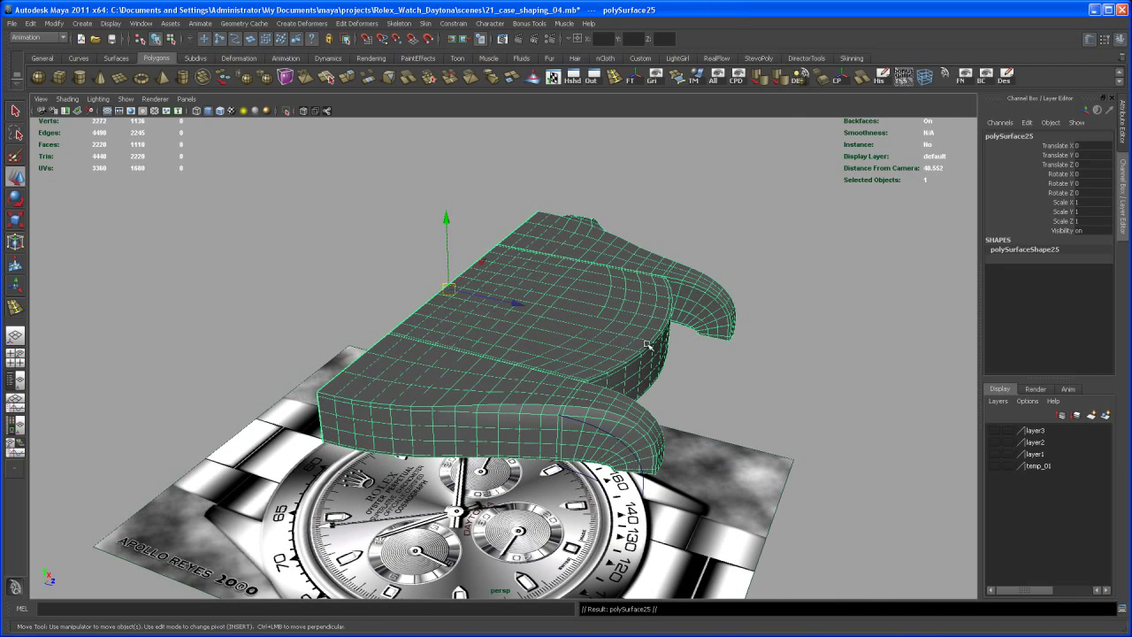
left_click_drag(544, 309, 425, 277)
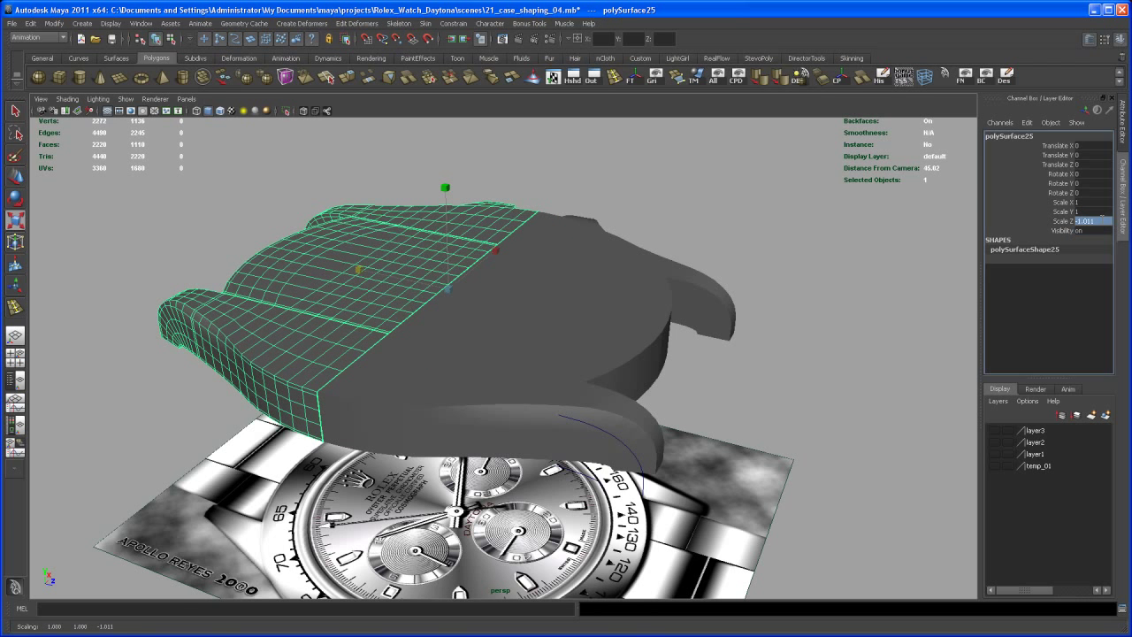
left_click_drag(655, 265, 672, 304, "alt")
left_click(706, 208)
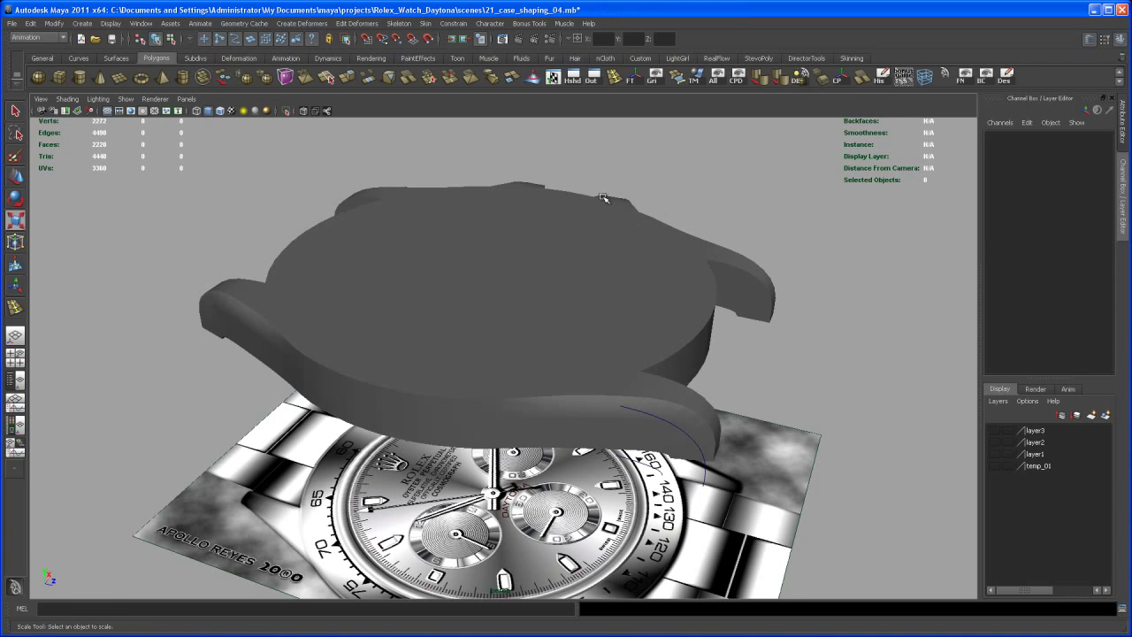
- Select both case halves and combine them into one mesh
left_click_drag(603, 197, 552, 166, "alt")
left_click_drag(567, 248, 567, 247)
left_click_drag(566, 248, 454, 173, "alt")
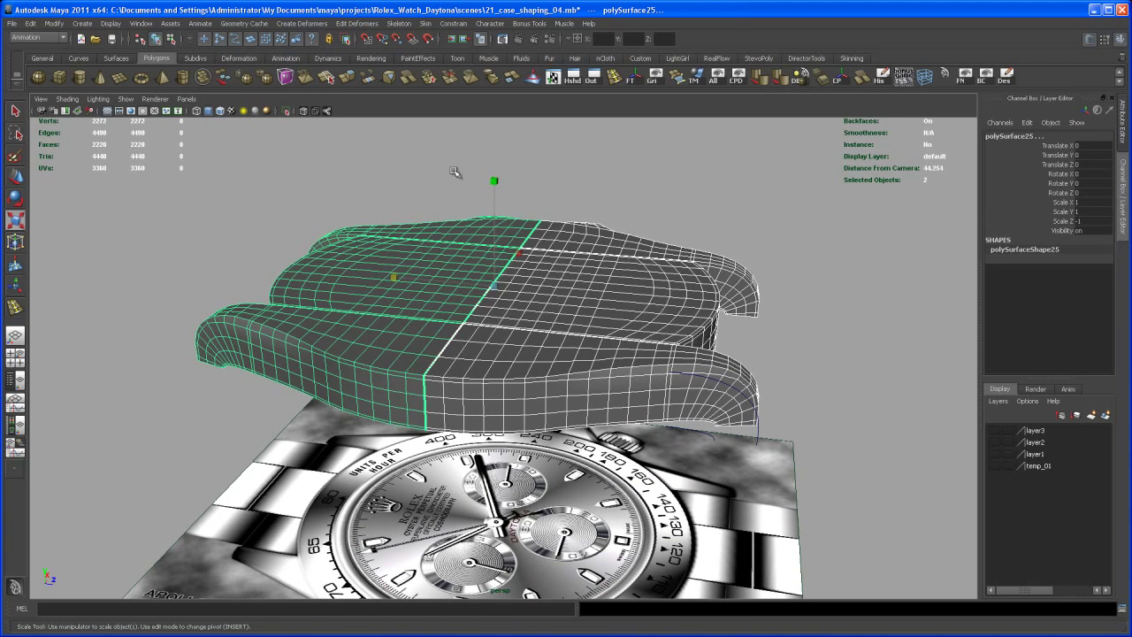
left_click(202, 77)
left_click_drag(514, 265, 549, 338, "alt")
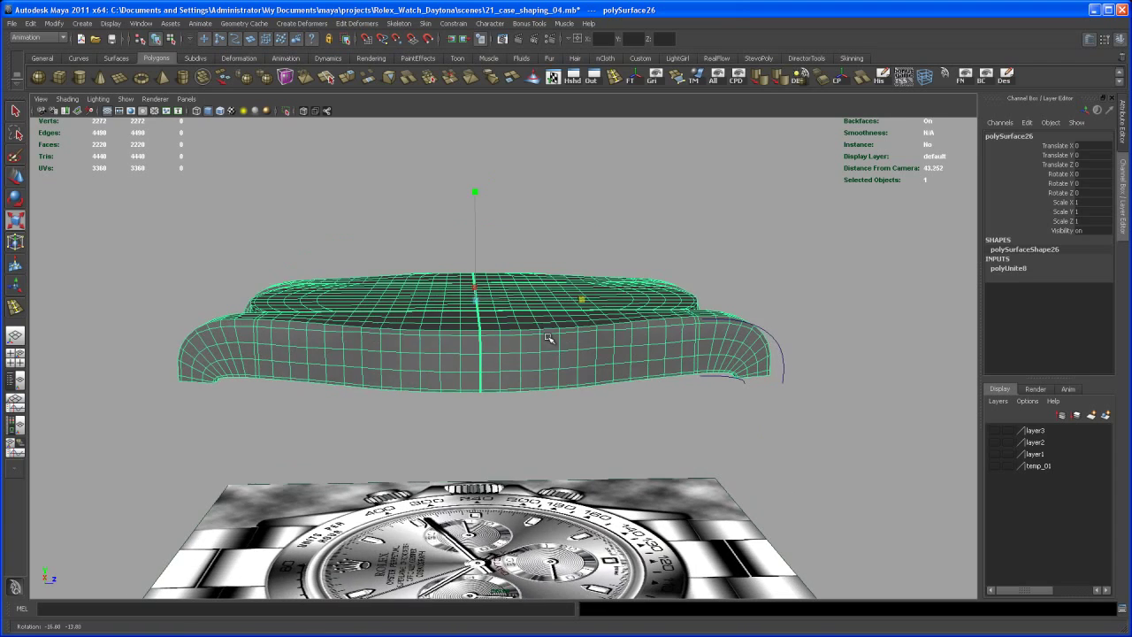
- Select the vertices along the case's centre seam, merge them, and return to object mode
right_click_drag(483, 347, 440, 345)
left_click_drag(477, 368, 473, 303, "alt")
key("r")
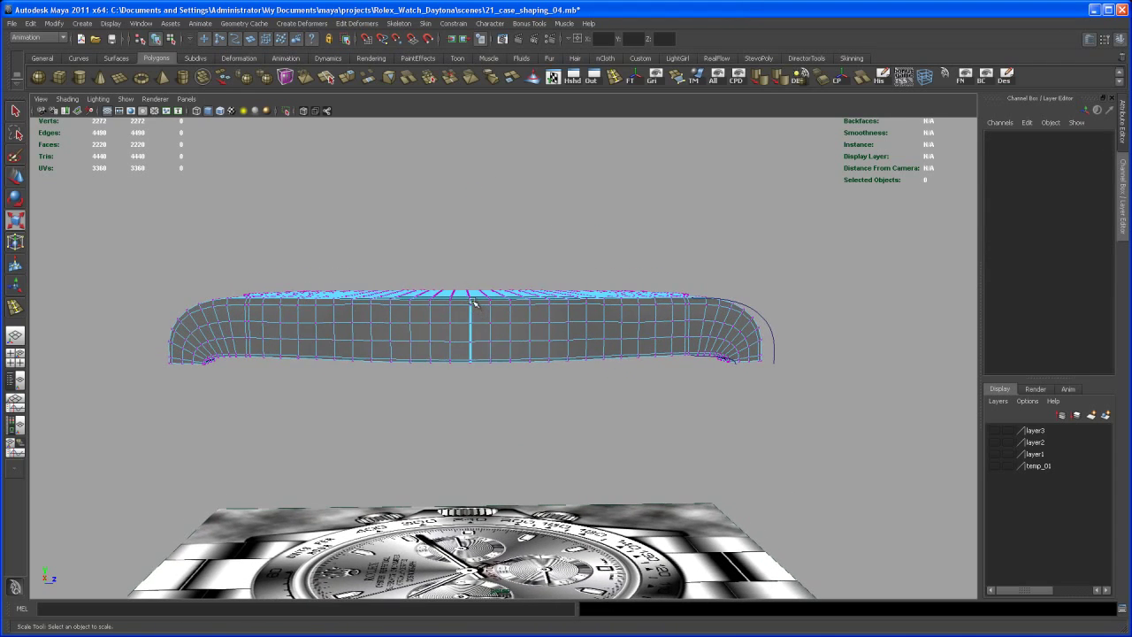
left_click_drag(479, 393, 478, 392)
left_click_drag(479, 392, 482, 214, "alt")
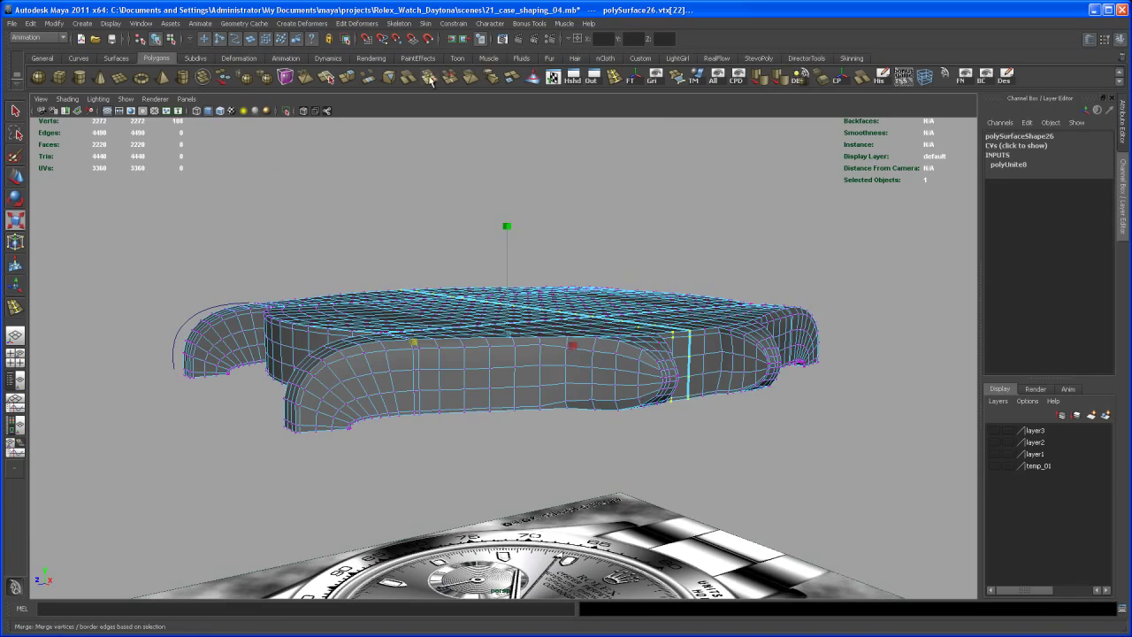
left_click_drag(688, 285, 575, 332, "alt")
right_click_drag(572, 325, 623, 311)
left_click_drag(622, 312, 645, 382, "alt")
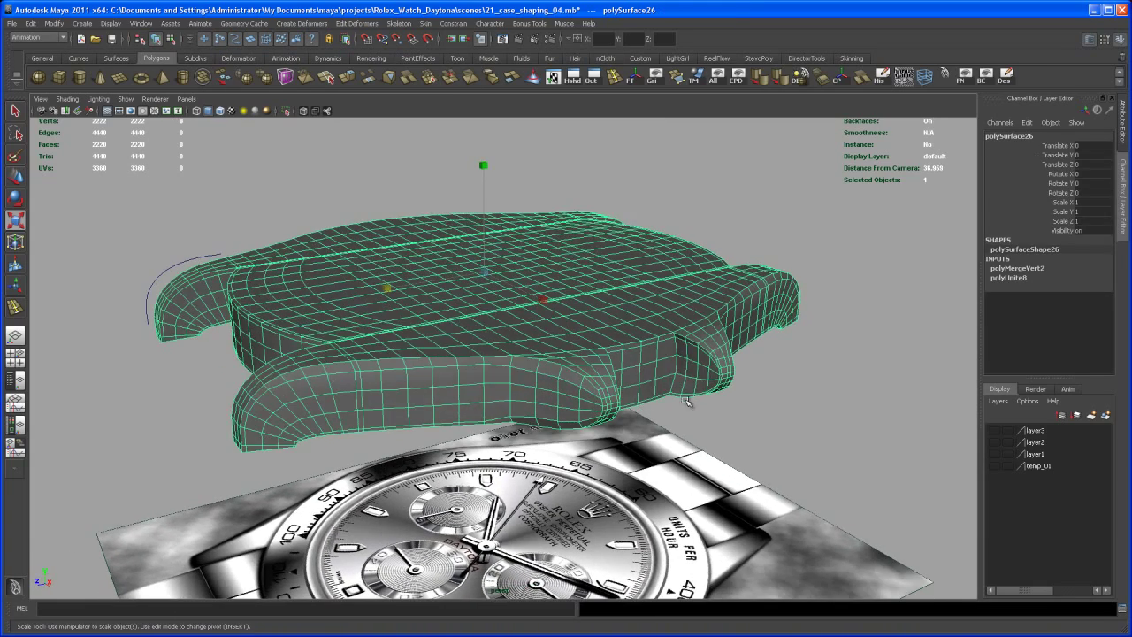
- Display the merged case smoothed and make layer1, layer2 and layer3 visible
left_click(734, 395)
left_click_drag(734, 395, 692, 330, "alt")
key("r")
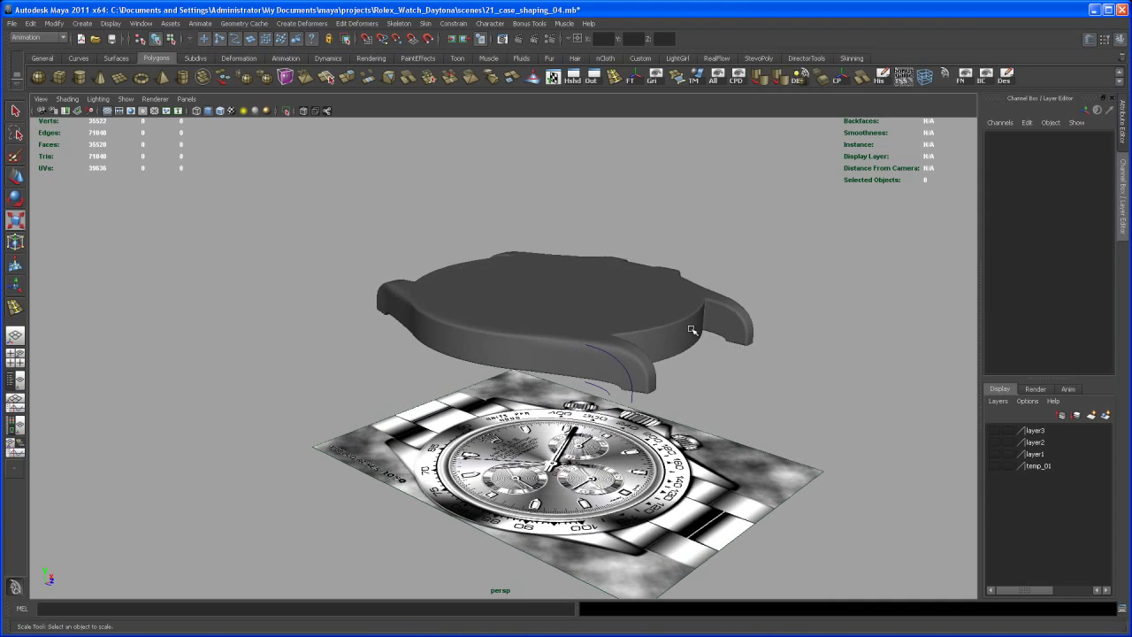
middle_click_drag(575, 325, 555, 348, "alt")
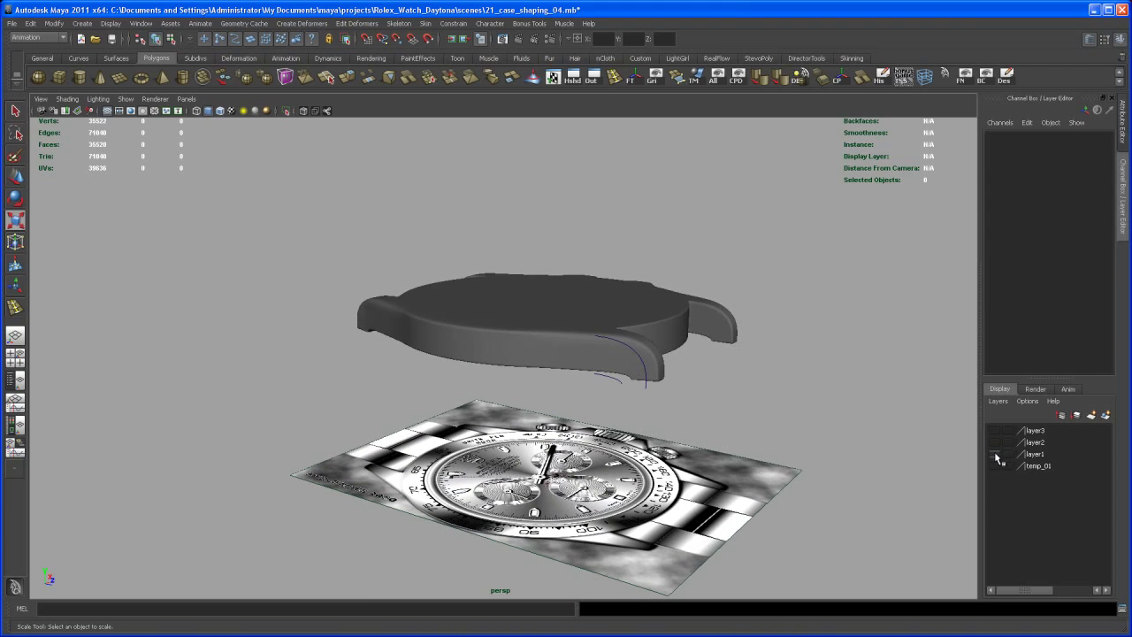
mouse_move(676, 390)
left_mouse_down("alt")
mouse_move(671, 378)
mouse_move(704, 379)
mouse_move(686, 409)
left_mouse_up("alt")
right_click_drag(685, 408, 681, 453, "alt")
- Raise the case toward the underside of the bezel in the shaded side view, to about Translate Y 0.07
left_click(610, 351)
left_click_drag(607, 358, 566, 379, "alt")
right_click_drag(567, 379, 610, 449, "alt")
left_click_drag(593, 449, 559, 427, "alt")
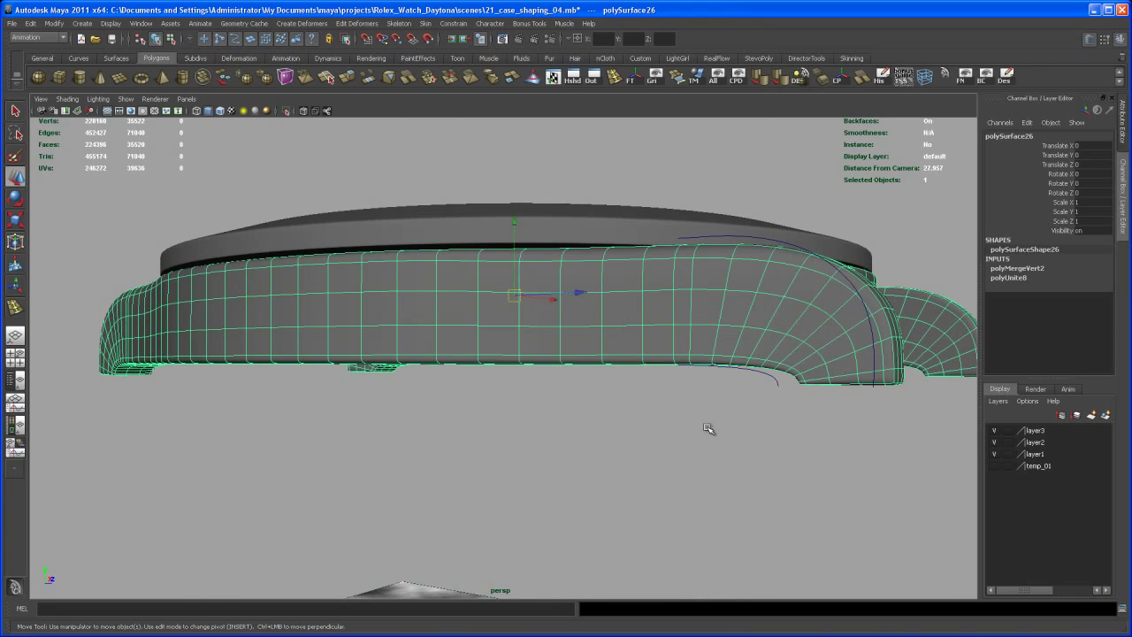
key("space")
key("space")
middle_click_drag(847, 387, 490, 540, "alt")
scroll(566, 451, "down", 3)
middle_click_drag(638, 455, 584, 452, "alt")
scroll(575, 463, "up", 3)
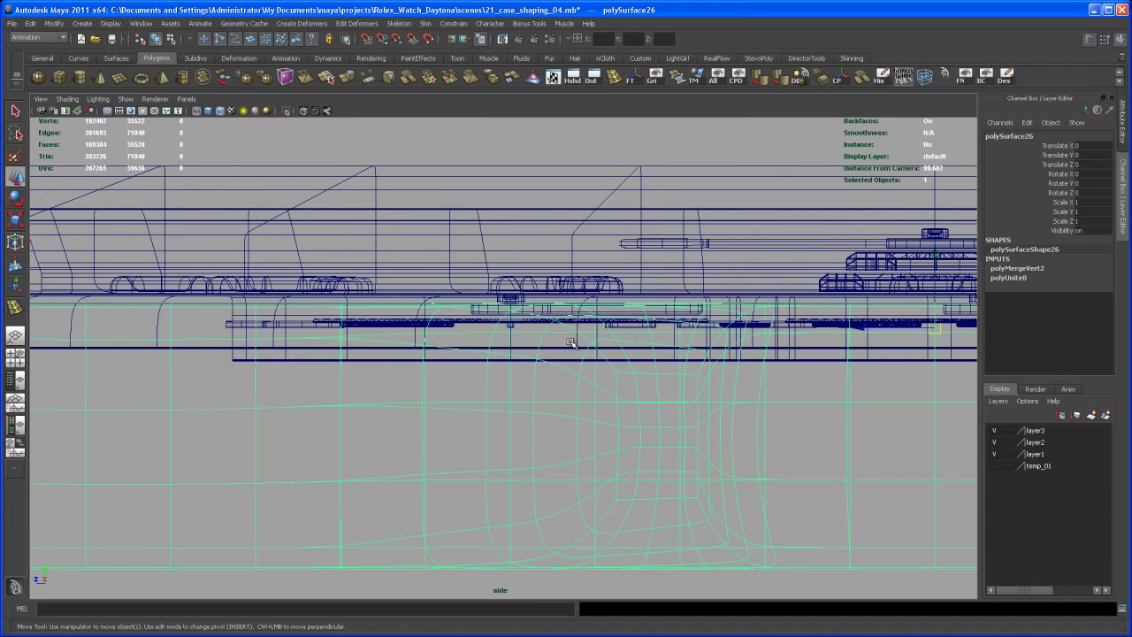
key("5")
middle_click_drag(738, 327, 426, 351, "alt")
right_click_drag(516, 391, 599, 344, "alt")
middle_click_drag(599, 344, 590, 342, "alt")
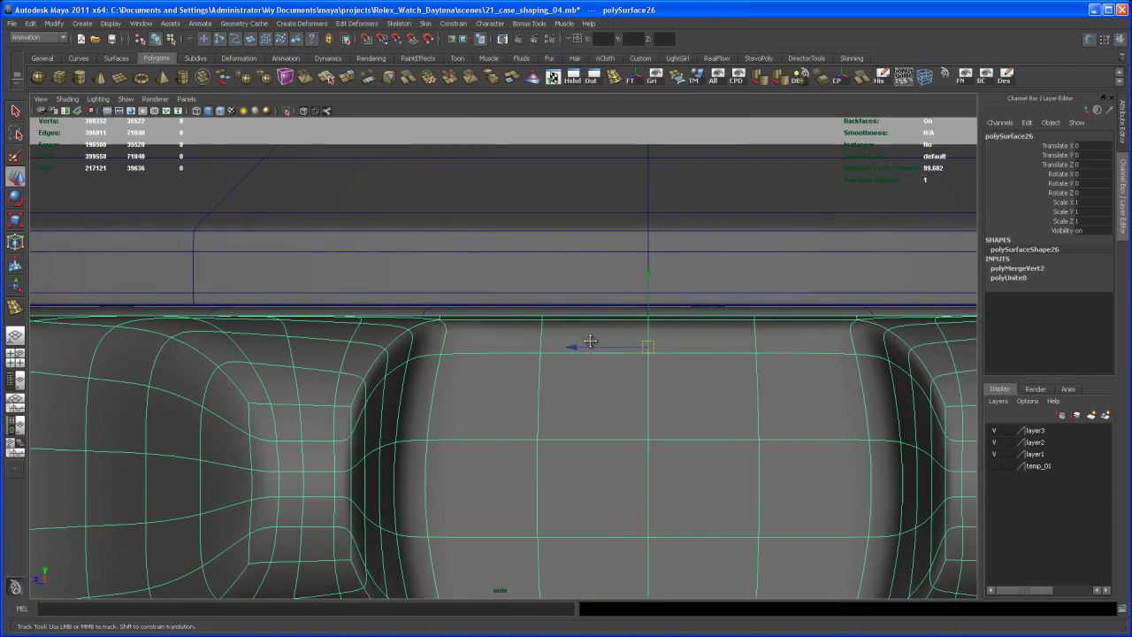
right_click_drag(590, 342, 662, 327, "alt")
left_click_drag(620, 277, 620, 270)
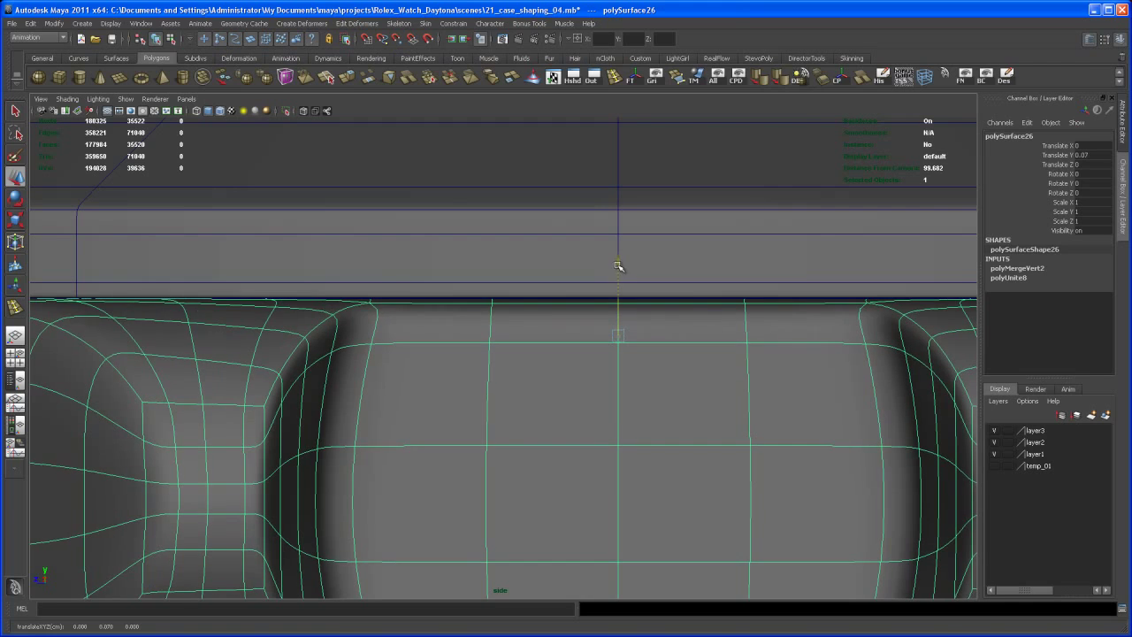
- Select the bezel ring in the perspective view and enlarge it equally in X and Z to about 10.171
right_click_drag(630, 273, 568, 252, "alt")
key("space")
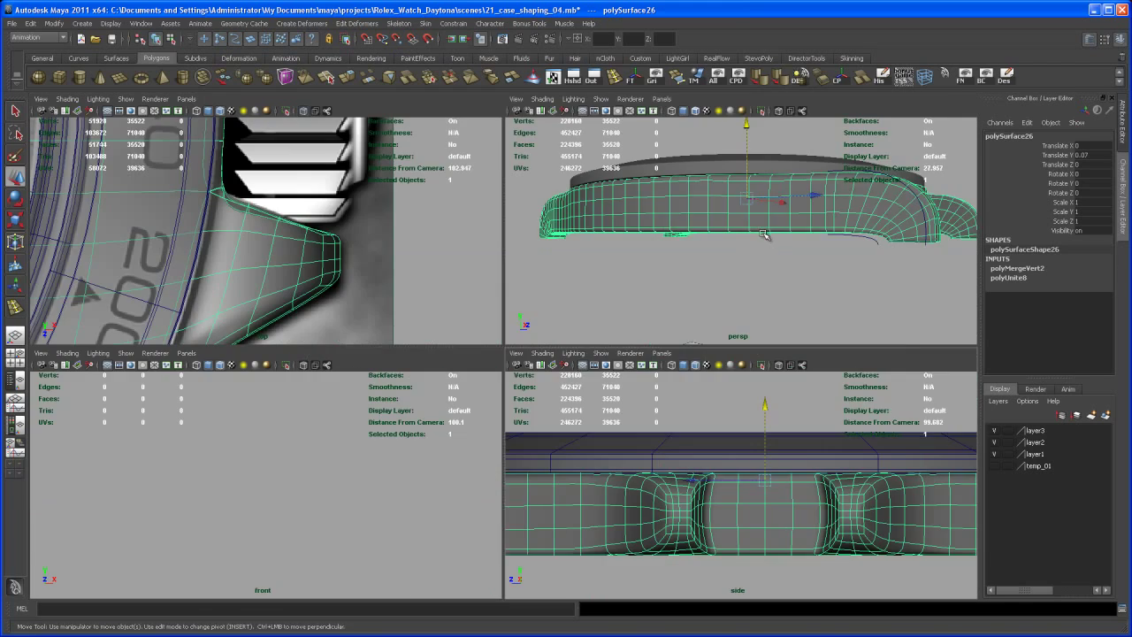
key("space")
left_click_drag(761, 291, 675, 269, "alt")
right_click_drag(675, 269, 688, 295, "alt")
middle_click_drag(688, 295, 652, 316, "alt")
left_click_drag(652, 317, 650, 326, "alt")
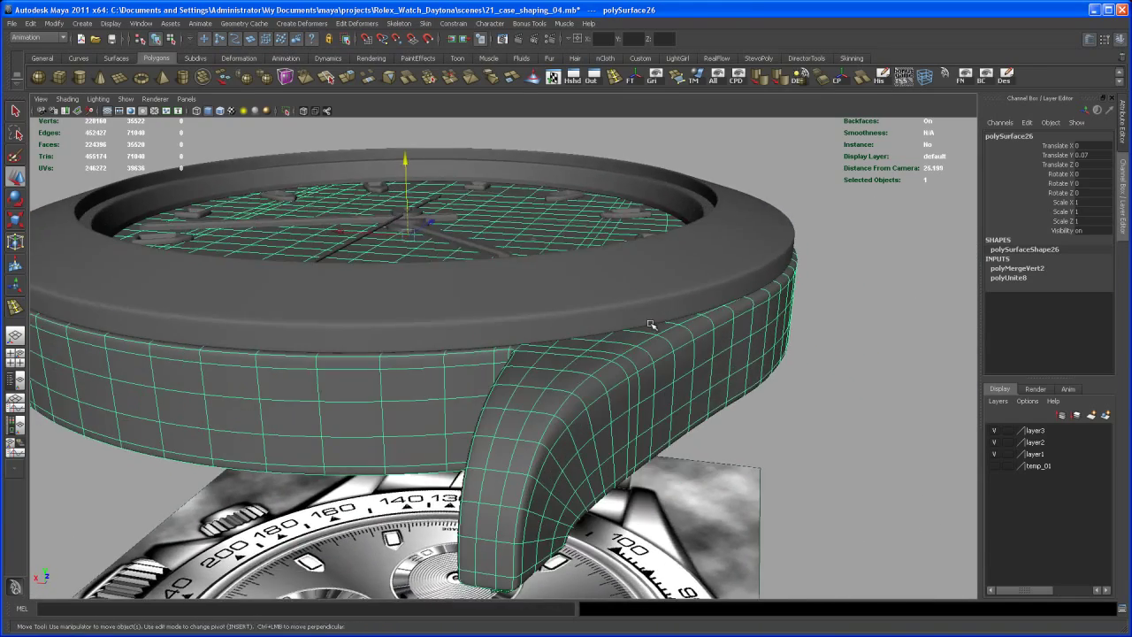
left_click(682, 281)
left_click_drag(682, 281, 642, 290, "alt")
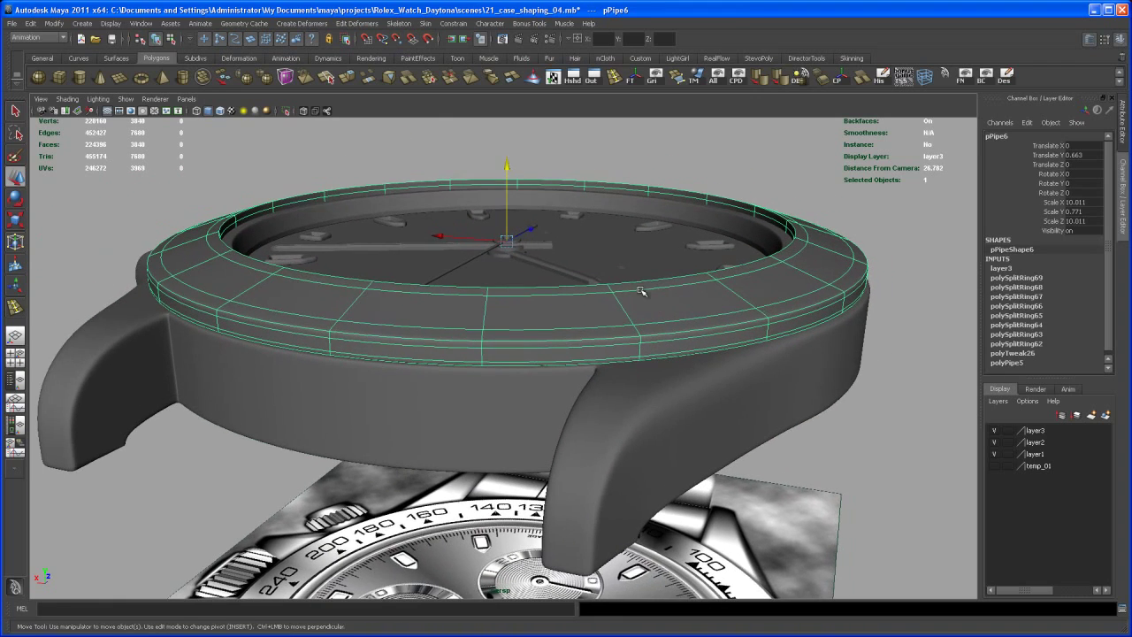
left_click_drag(553, 244, 531, 268, "alt")
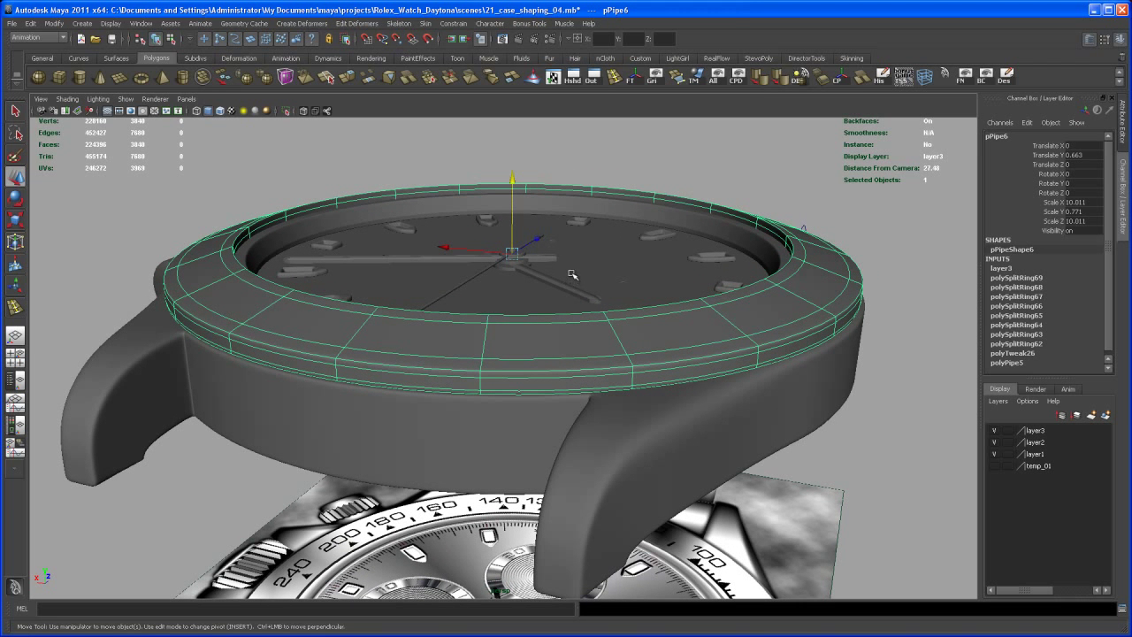
left_click_drag(566, 183, 526, 163, "alt")
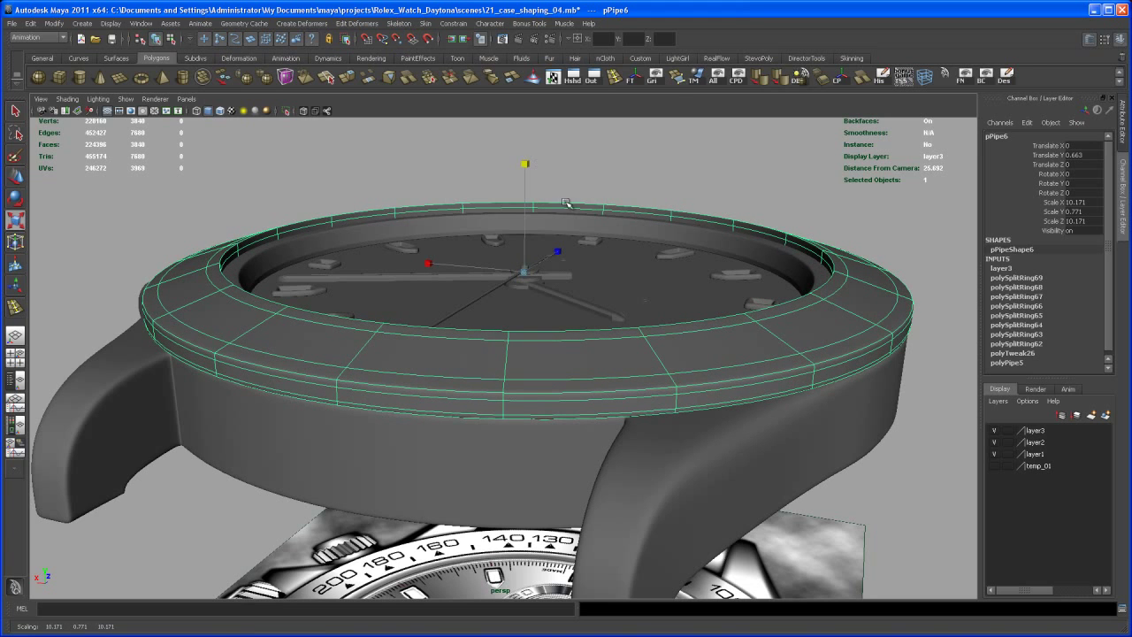
- Go to the top view of the watch and turn off its X-ray display
key("space")
key("space")
right_click_drag(412, 291, 67, 322, "alt")
middle_click_drag(66, 323, 639, 273, "alt")
right_click_drag(639, 273, 507, 278, "alt")
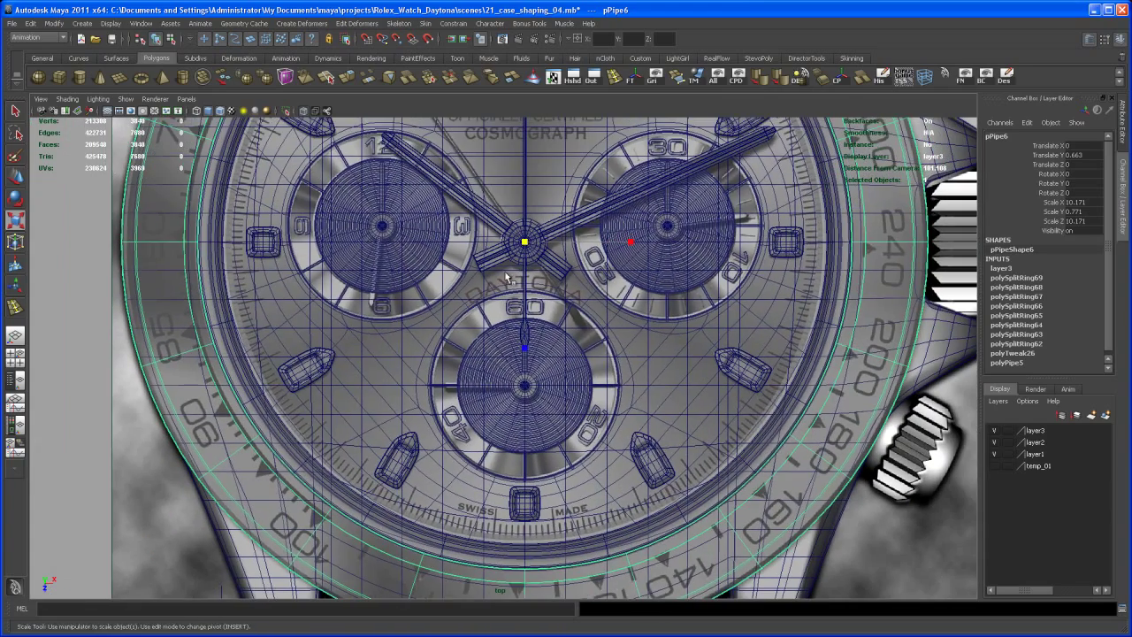
left_click(303, 112)
middle_click_drag(394, 248, 457, 290, "alt")
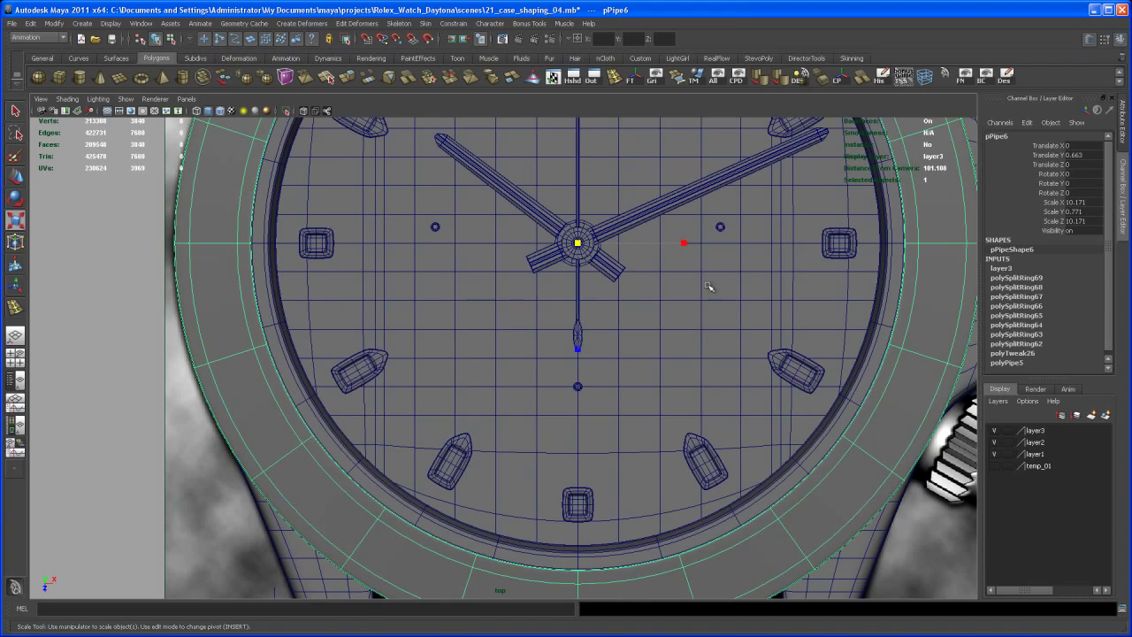
- Examine the bezel's outer edge against the case and the reference image in close-up from above
middle_click_drag(674, 311, 639, 336, "alt")
right_click_drag(639, 336, 678, 349, "alt")
middle_click_drag(678, 349, 855, 401, "alt")
right_click_drag(389, 349, 541, 386, "alt")
middle_click_drag(541, 385, 747, 410, "alt")
right_click_drag(564, 367, 616, 384, "alt")
middle_click_drag(617, 384, 746, 445, "alt")
right_click_drag(634, 389, 677, 381, "alt")
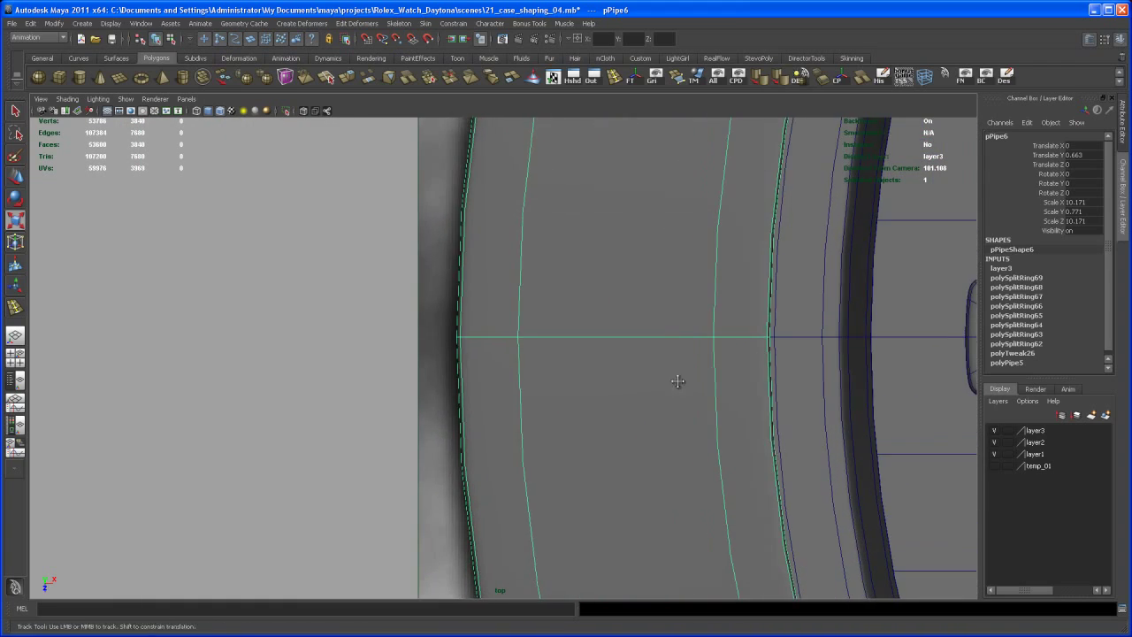
middle_click_drag(677, 382, 683, 397, "alt")
right_click_drag(683, 396, 750, 422, "alt")
middle_click_drag(718, 384, 702, 396, "alt")
key("space")
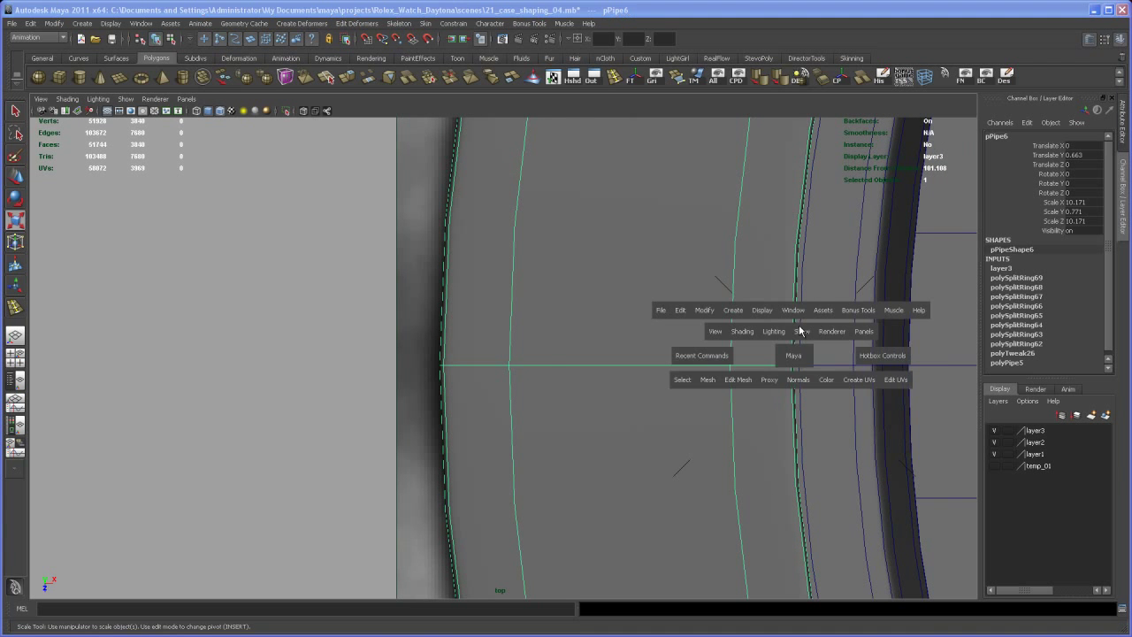
- Reduce the bezel ring equally in X and Z to a scale of about 10.121
left_click_drag(723, 262, 744, 281, "alt")
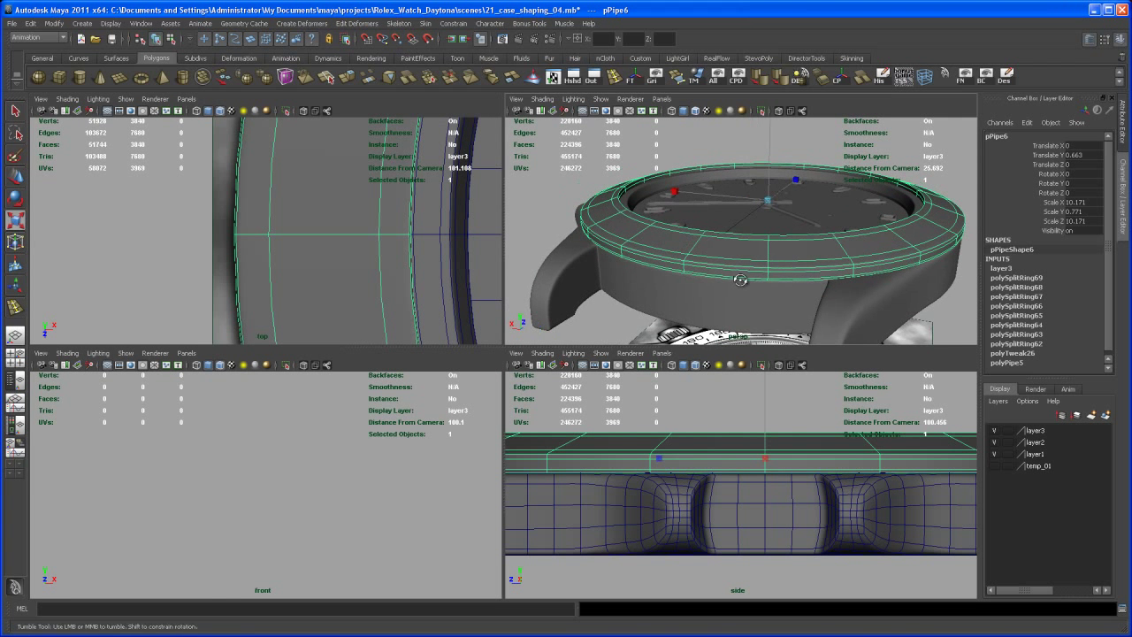
right_click_drag(743, 280, 771, 309, "alt")
left_click_drag(770, 309, 736, 305, "alt")
middle_click_drag(734, 257, 705, 307, "alt")
right_click_drag(706, 306, 745, 278, "alt")
mouse_move(745, 277)
middle_mouse_down("alt")
mouse_move(758, 293)
mouse_move(743, 296)
middle_mouse_up("alt")
right_click_drag(743, 295, 785, 279, "alt")
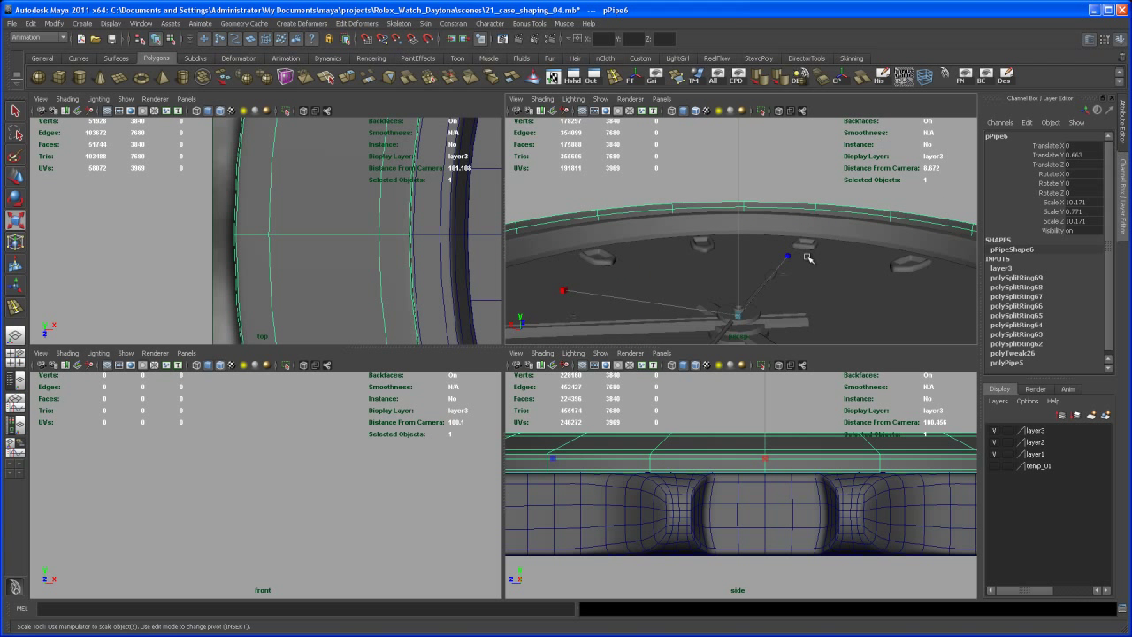
middle_click_drag(807, 258, 812, 320, "alt")
right_click_drag(768, 244, 745, 251, "alt")
middle_click_drag(748, 251, 762, 275, "alt")
middle_click_drag(749, 177, 750, 194, "alt")
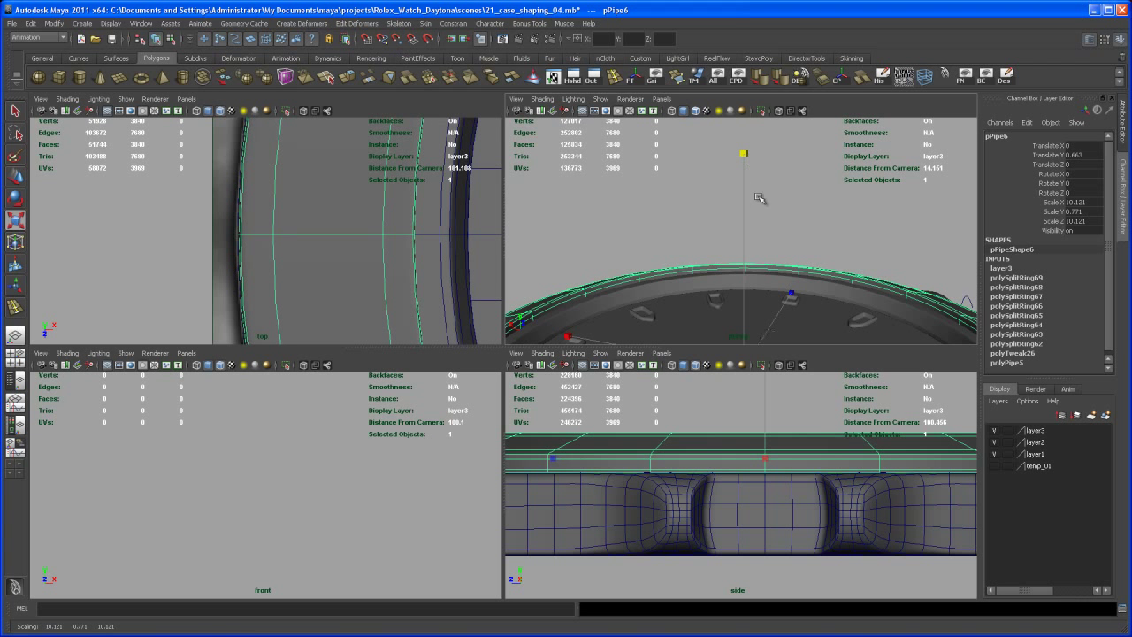
- Deselect the bezel and inspect how it sits on the case from several angles
key("space")
right_click_drag(778, 298, 752, 372, "alt")
left_click_drag(751, 372, 667, 385, "alt")
left_click(746, 398)
left_click_drag(747, 398, 650, 379, "alt")
right_click_drag(650, 380, 625, 431, "alt")
left_click_drag(625, 431, 608, 434, "alt")
left_click_drag(579, 311, 599, 402, "alt")
right_click_drag(599, 402, 622, 409, "alt")
left_click_drag(621, 409, 667, 372, "alt")
middle_click_drag(667, 372, 652, 410, "alt")
right_click_drag(652, 409, 630, 414, "alt")
middle_click_drag(629, 414, 624, 430, "alt")
right_click_drag(624, 429, 647, 405, "alt")
- Switch to Firefox to check the watch reference photo, then return to Maya
key("alt+Tab")
key("alt+Tab")
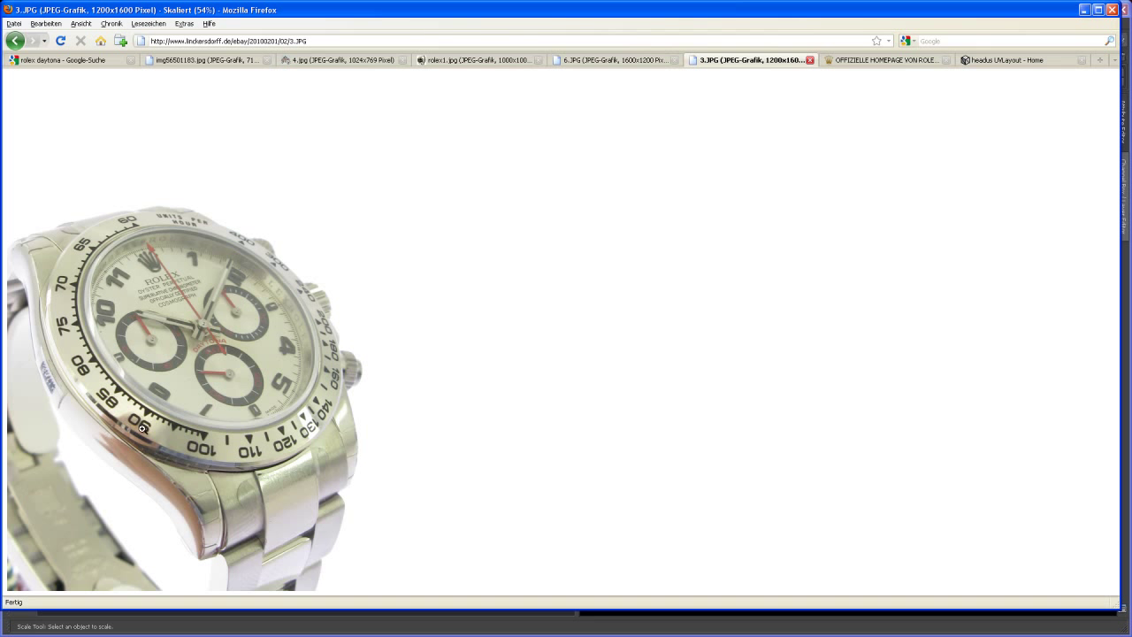
left_click(1084, 10)
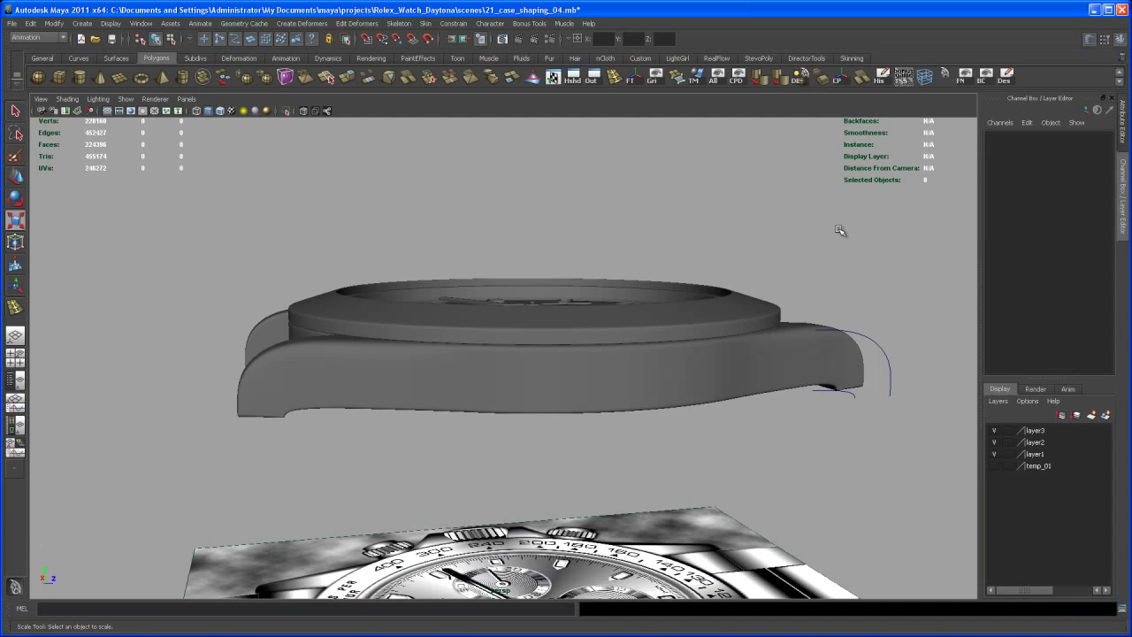
- Select the case and raise it closer to the bezel, to about Translate Y 0.114
left_click(629, 381)
scroll(603, 412, "up", 3)
left_click_drag(607, 420, 590, 409, "alt")
right_click_drag(590, 412, 662, 462, "alt")
middle_click_drag(605, 437, 571, 495, "alt")
scroll(608, 419, "up", 3)
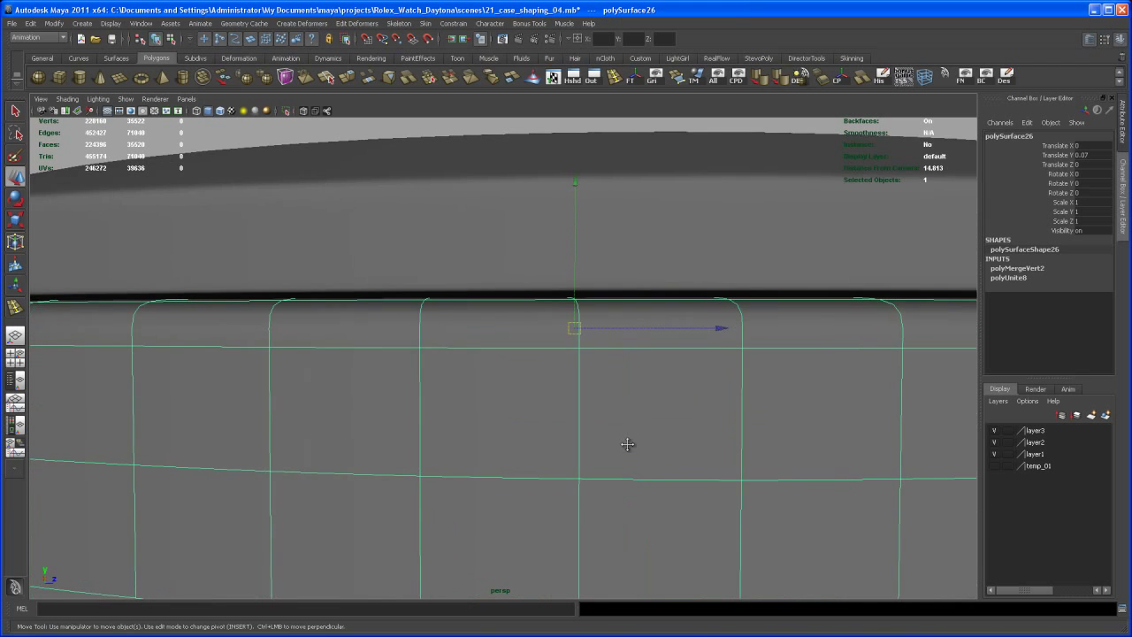
left_click_drag(568, 210, 571, 208)
- Lower the case slightly along Y to fine-tune its contact with the bezel, and deselect it
right_click_drag(570, 207, 545, 217, "alt")
left_click_drag(546, 218, 500, 316, "alt")
right_click_drag(501, 315, 601, 414, "alt")
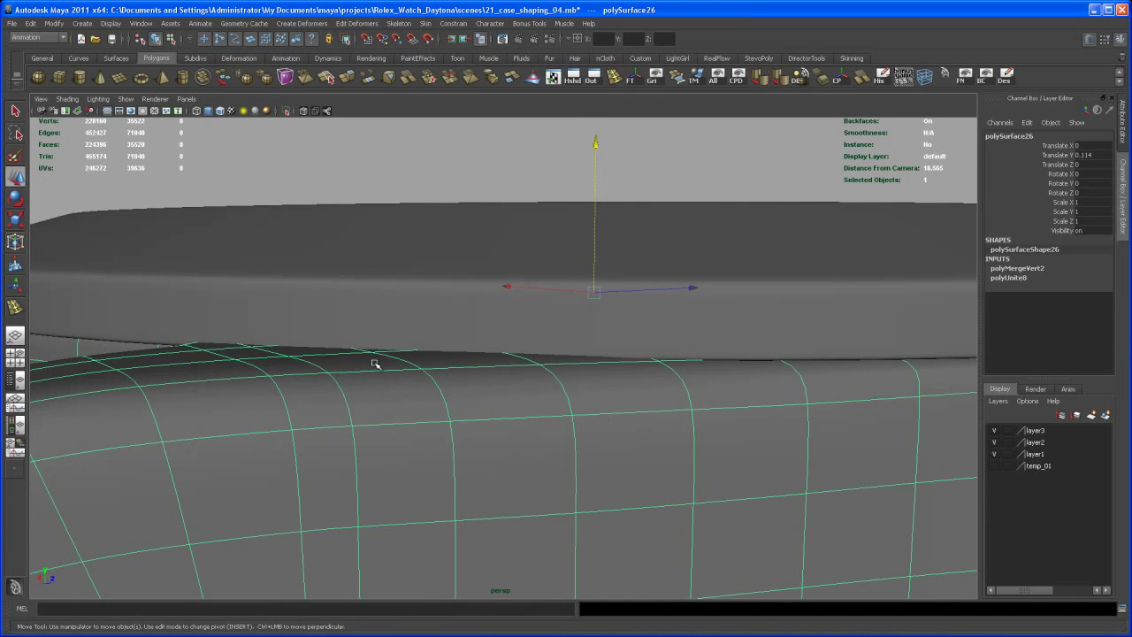
left_click_drag(597, 143, 600, 146)
right_click_drag(672, 288, 607, 328, "alt")
left_click_drag(607, 328, 549, 431, "alt")
left_click(625, 349)
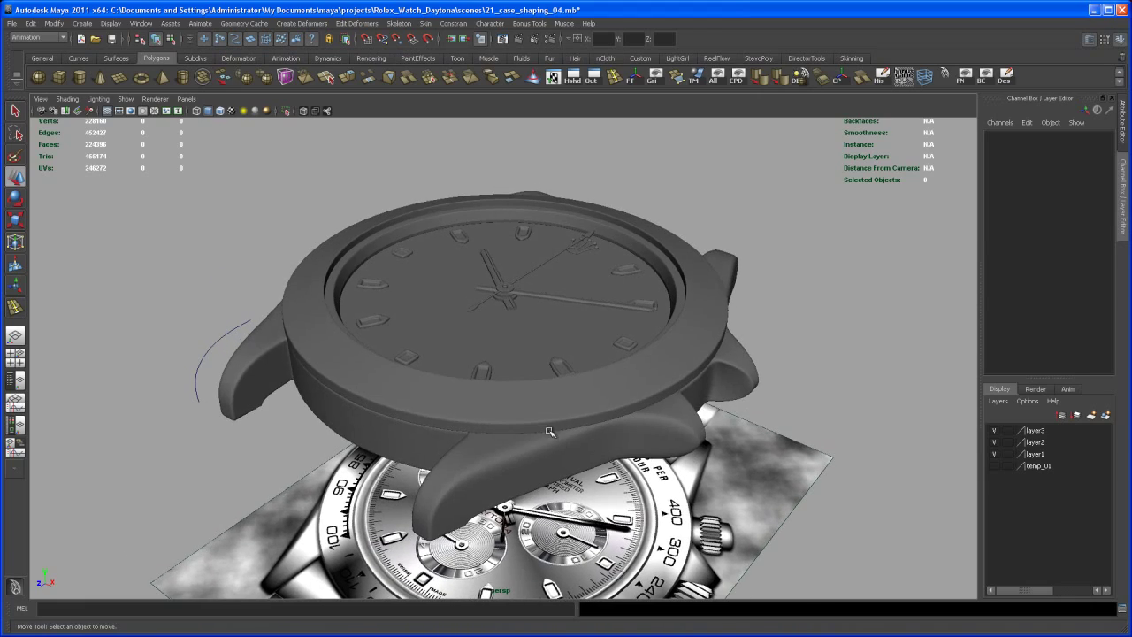
- Select the case and lower it along Y to about Translate Y -0.297, clear of the subdials
left_click(563, 450)
right_click_drag(525, 354, 573, 351, "alt")
left_click_drag(570, 337, 579, 310, "alt")
left_click(581, 306)
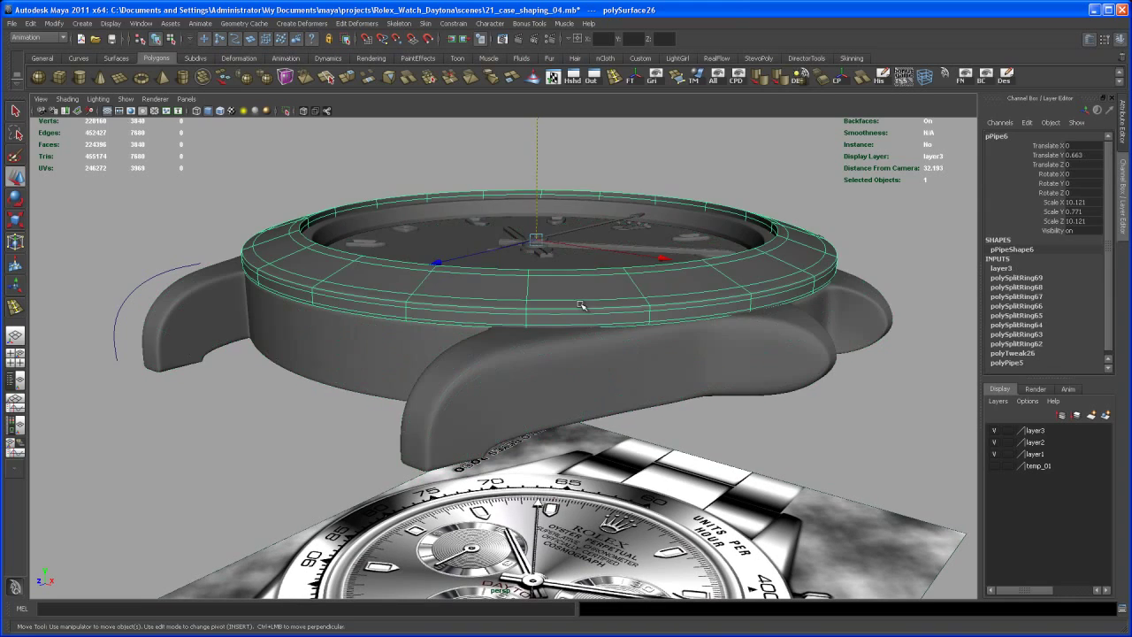
right_click_drag(580, 313, 581, 308, "alt")
left_click_drag(581, 309, 516, 328, "alt")
left_click(590, 336)
right_click_drag(516, 327, 571, 398, "alt")
middle_click_drag(571, 398, 604, 316, "alt")
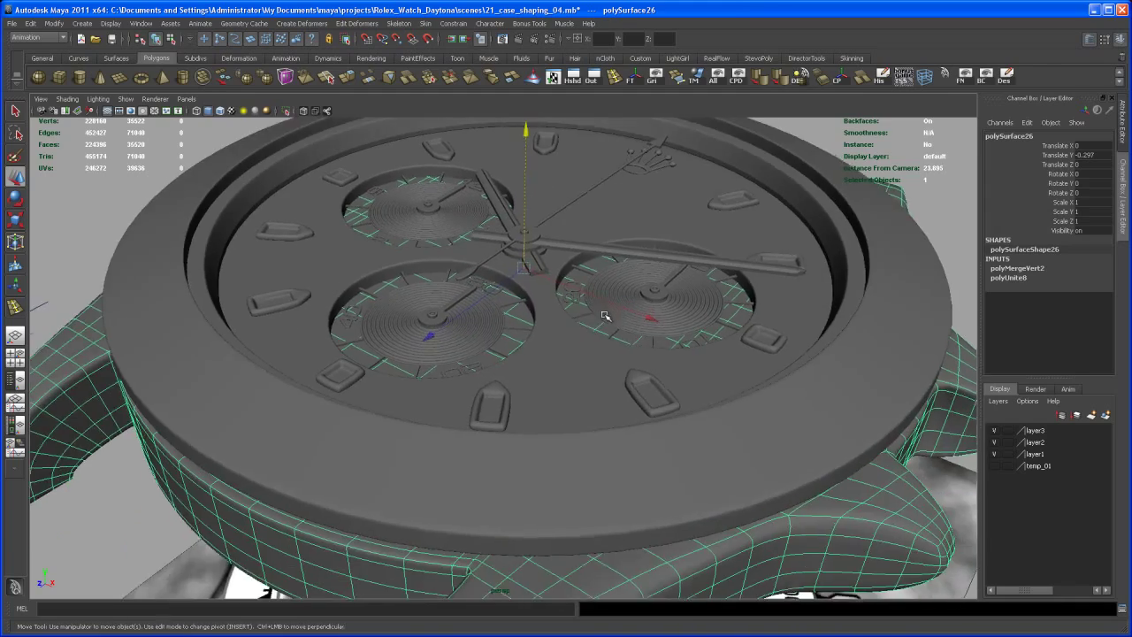
- Examine the subdial recesses up close to see how the case surface sits beneath their rings and numerals
right_click_drag(605, 316, 592, 354, "alt")
left_click_drag(602, 407, 619, 354, "alt")
right_click_drag(618, 354, 613, 388, "alt")
left_click_drag(613, 388, 568, 394, "alt")
right_click_drag(568, 395, 595, 405, "alt")
left_click_drag(595, 405, 587, 379, "alt")
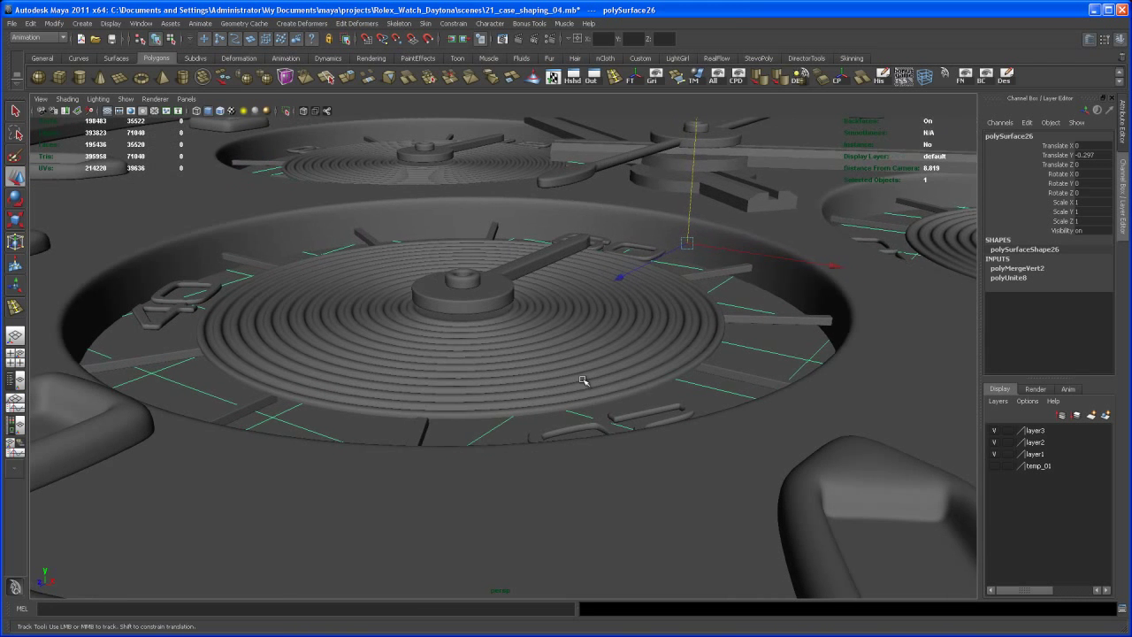
right_click_drag(586, 379, 600, 374, "alt")
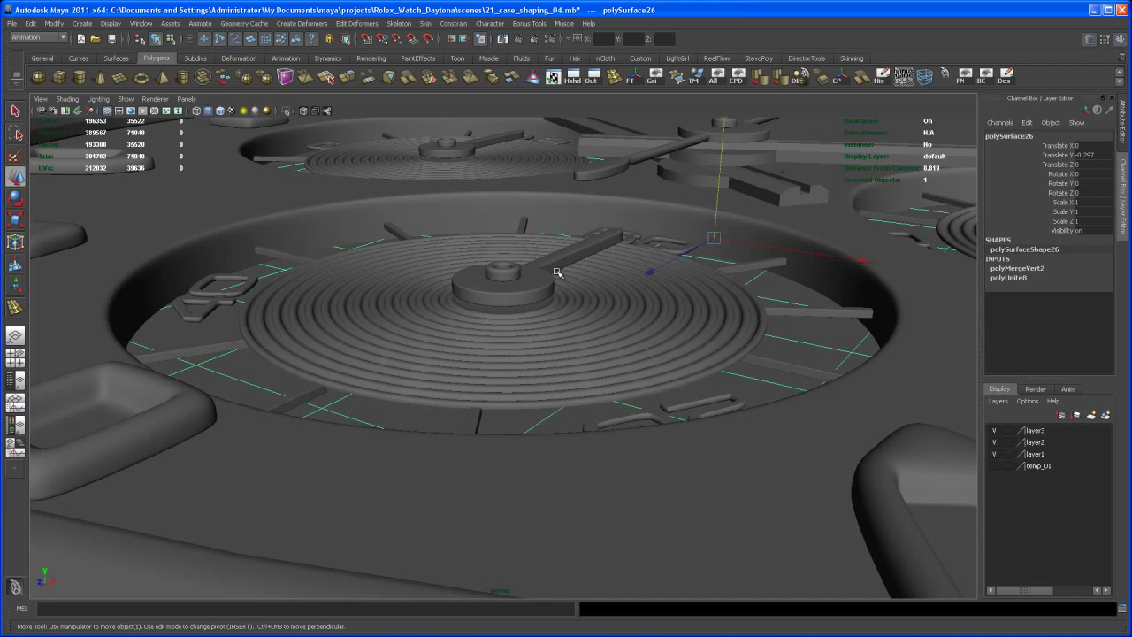
left_click_drag(487, 309, 488, 354, "alt")
right_click_drag(488, 353, 495, 389, "alt")
middle_click_drag(496, 390, 485, 306, "alt")
right_click_drag(485, 306, 492, 356, "alt")
middle_click_drag(492, 356, 489, 285, "alt")
- Put the selected case on a new display layer, hide that layer and clear the selection
right_click_drag(943, 416, 779, 403, "alt")
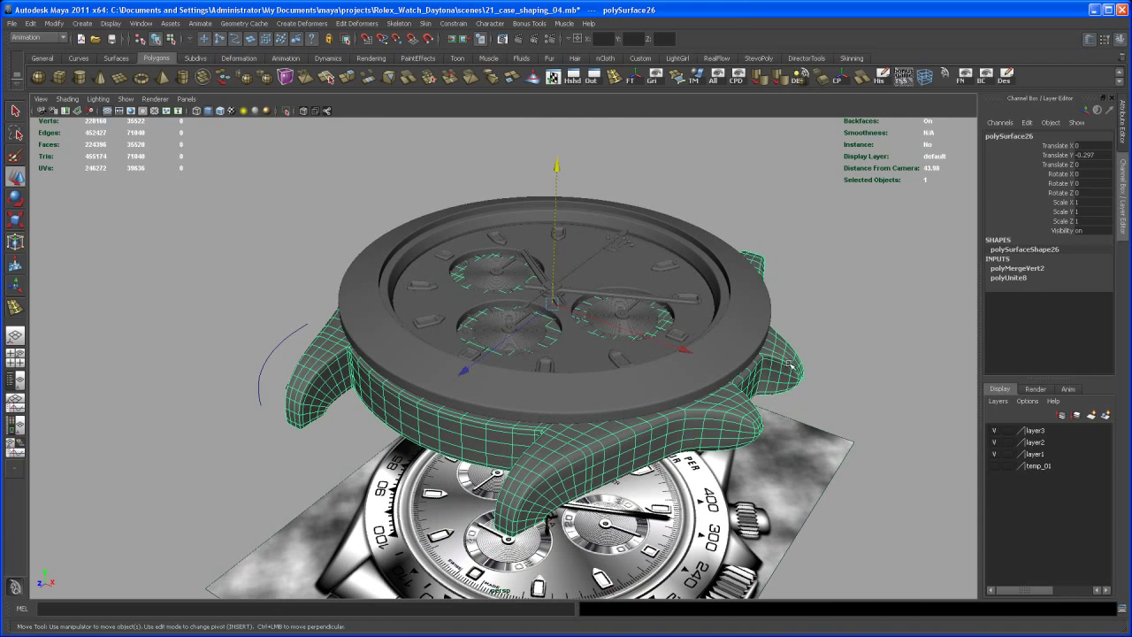
left_click(1104, 413)
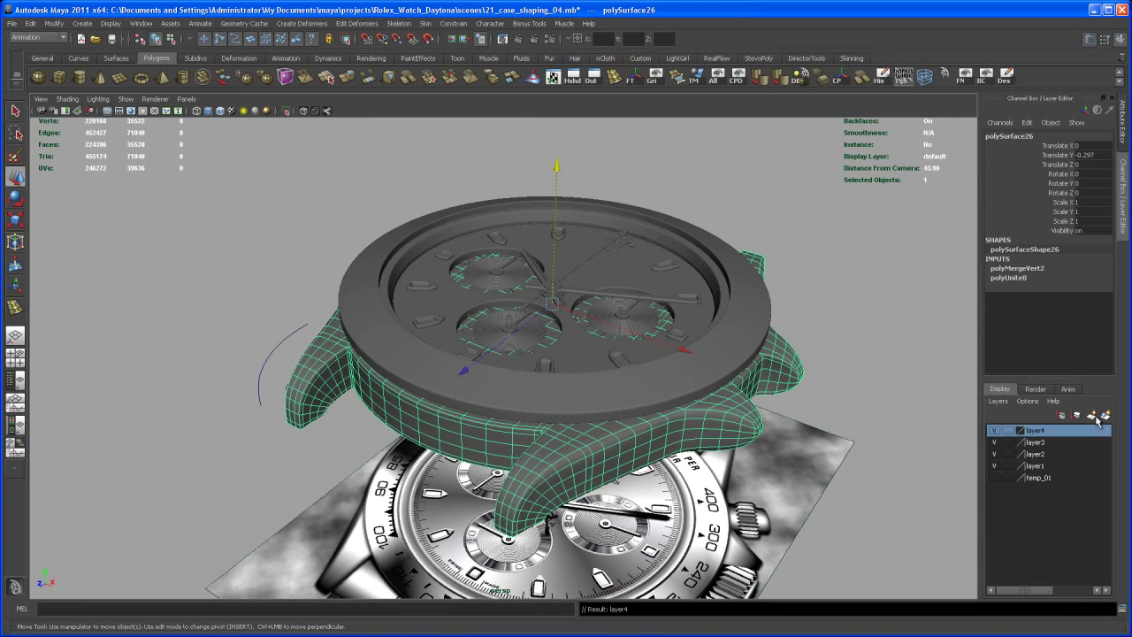
left_click(994, 430)
right_click_drag(803, 406, 808, 397, "alt")
left_click(809, 398)
- Hide the bezel's display layer, layer3, so that the dial parts stand alone
left_click_drag(808, 397, 766, 435, "alt")
mouse_move(765, 435)
right_mouse_down("alt")
mouse_move(743, 450)
mouse_move(770, 442)
right_mouse_up("alt")
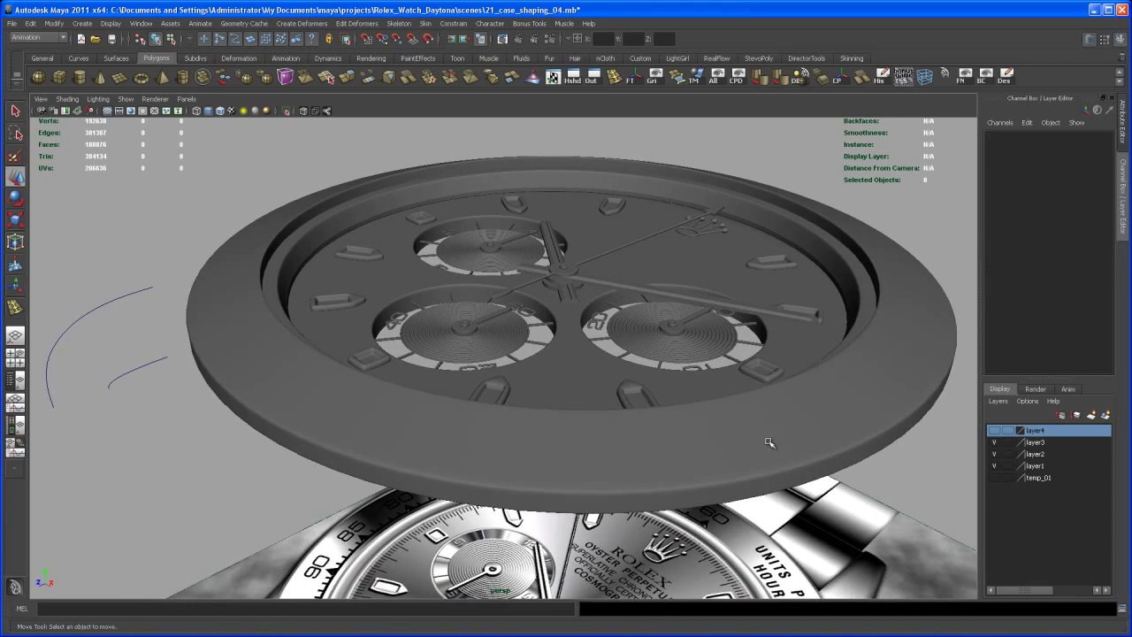
left_click(994, 442)
left_click_drag(870, 394, 787, 426, "alt")
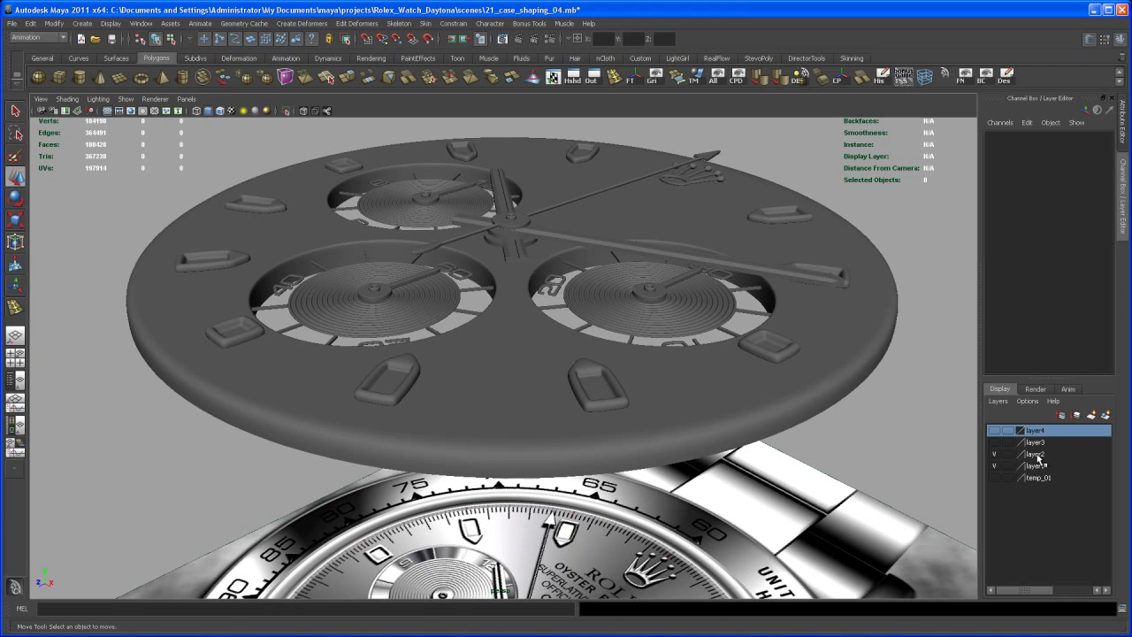
- Select the objects assigned to layer1 to check which dial parts it holds, and deselect them
left_click(1035, 454)
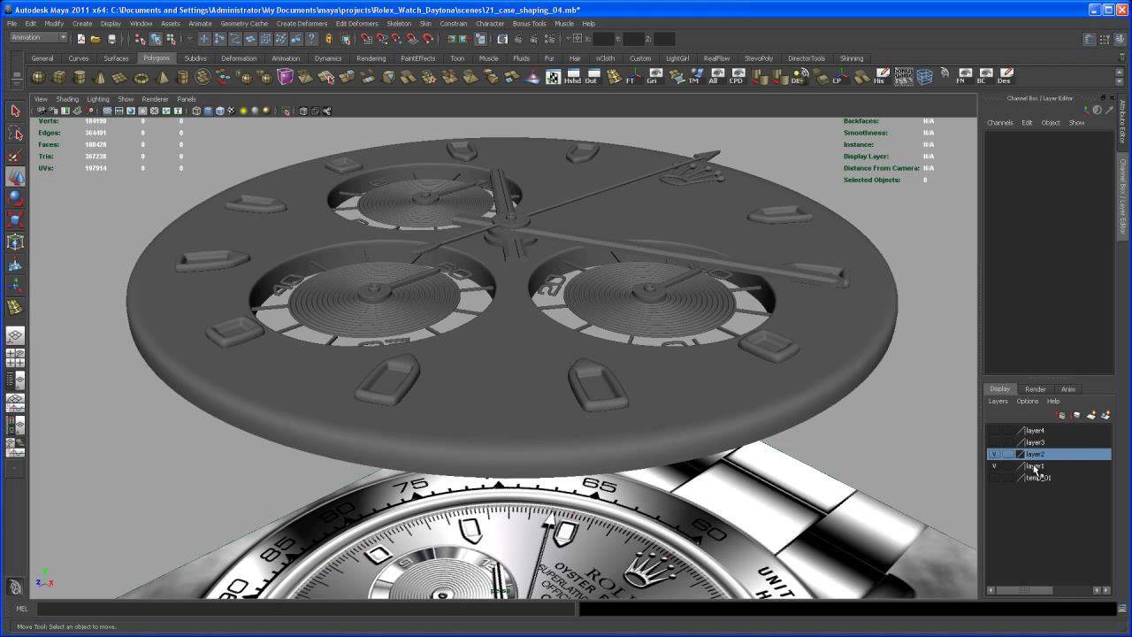
left_click(1034, 465)
right_click(1036, 466)
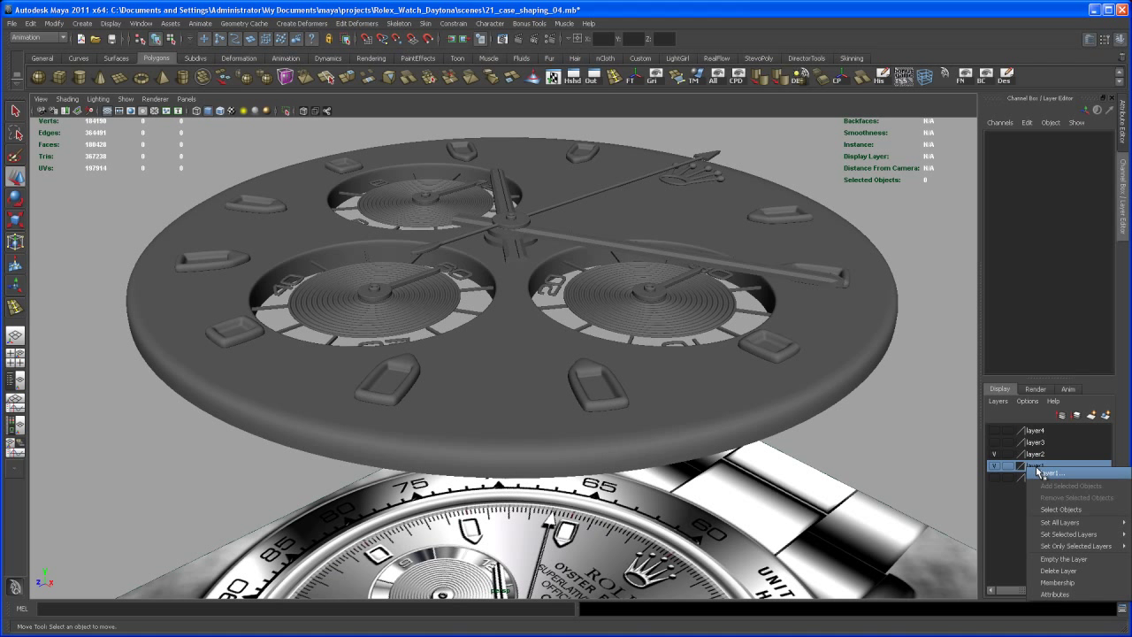
left_click(1053, 510)
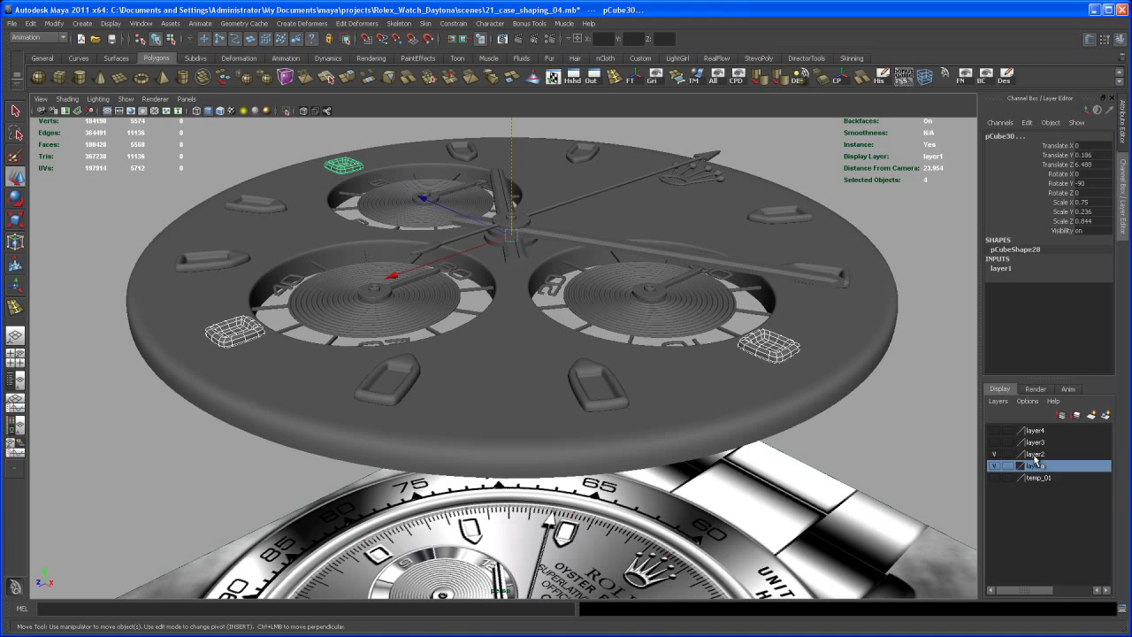
left_click(887, 433)
left_click_drag(890, 432, 902, 419, "alt")
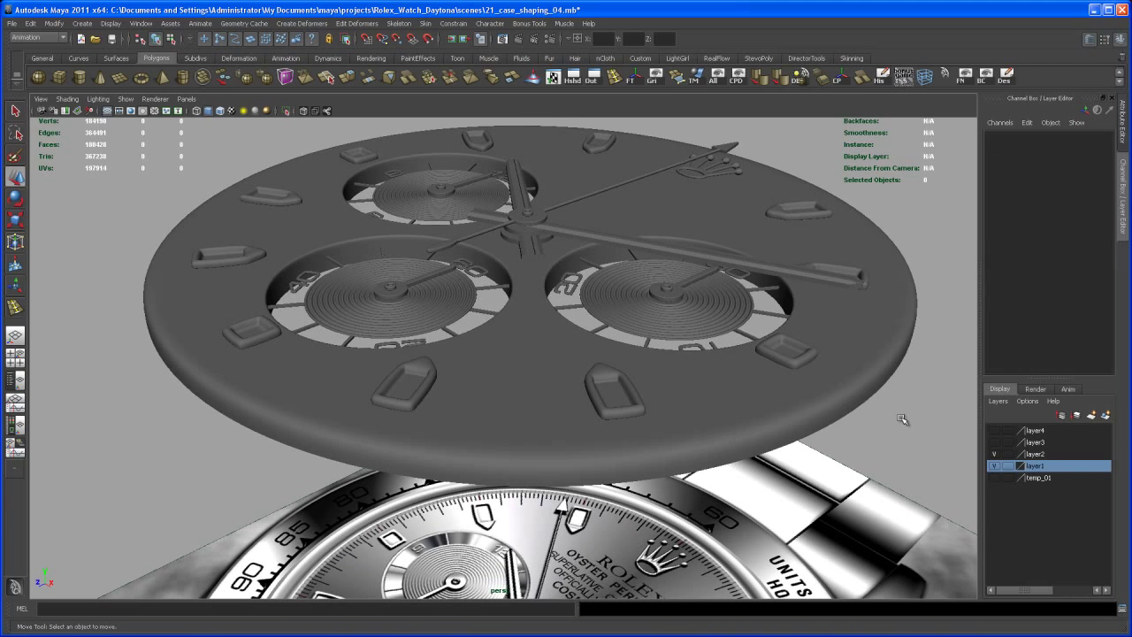
- Select all the dial parts together, and take the dial plate and the front hour marker out of the selection
right_click_drag(903, 403, 720, 277, "alt")
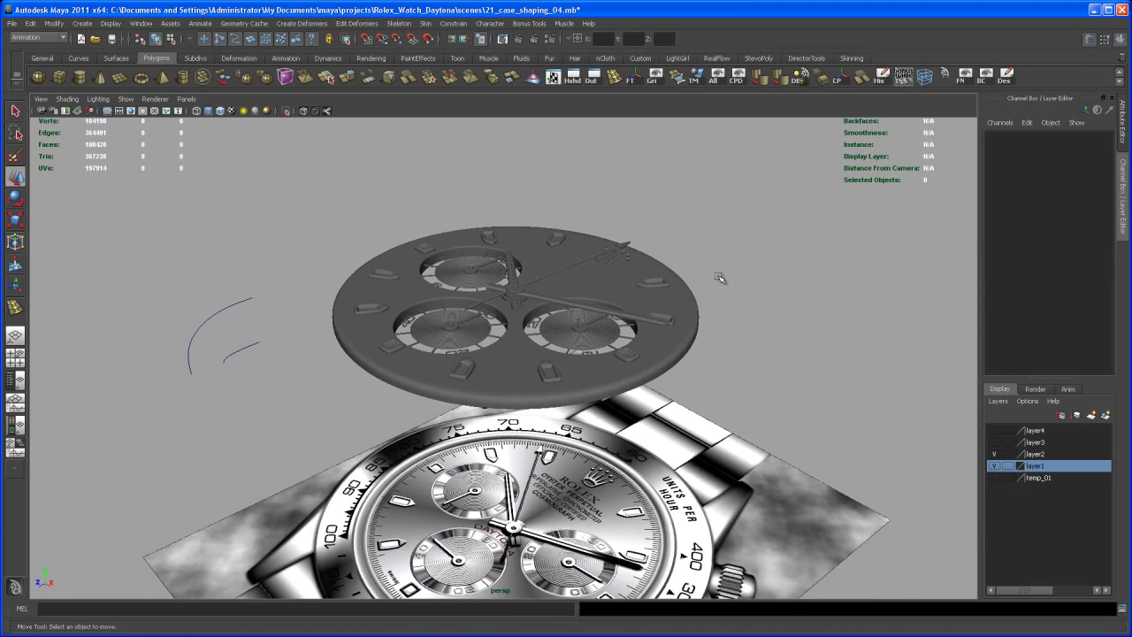
middle_click_drag(720, 278, 781, 263, "alt")
left_click_drag(781, 263, 769, 294, "alt")
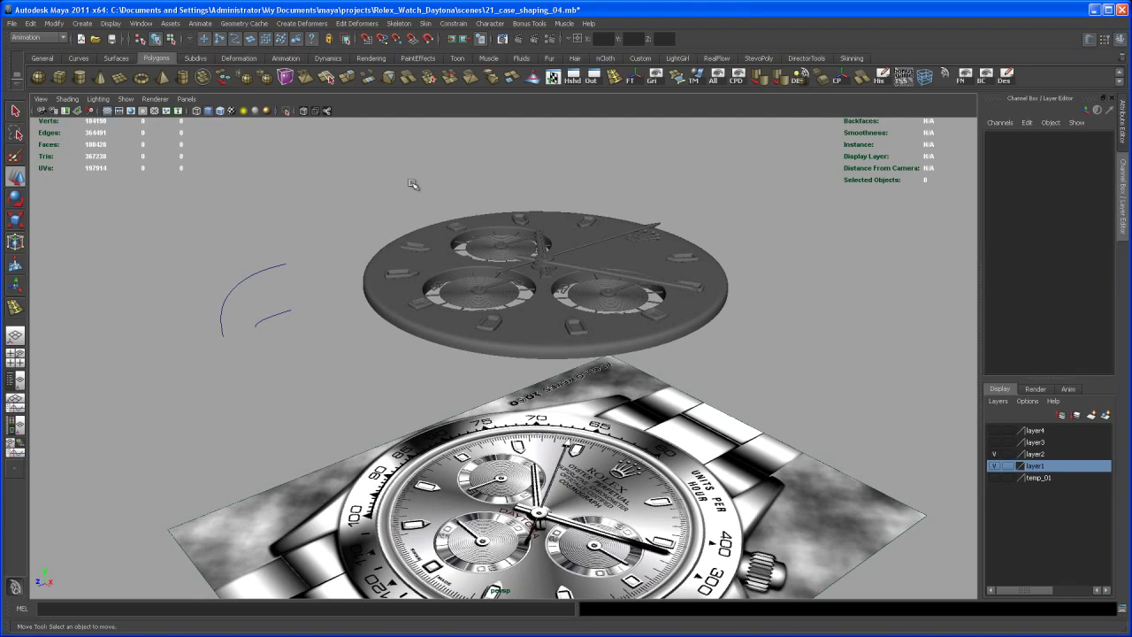
left_click_drag(802, 378, 658, 428)
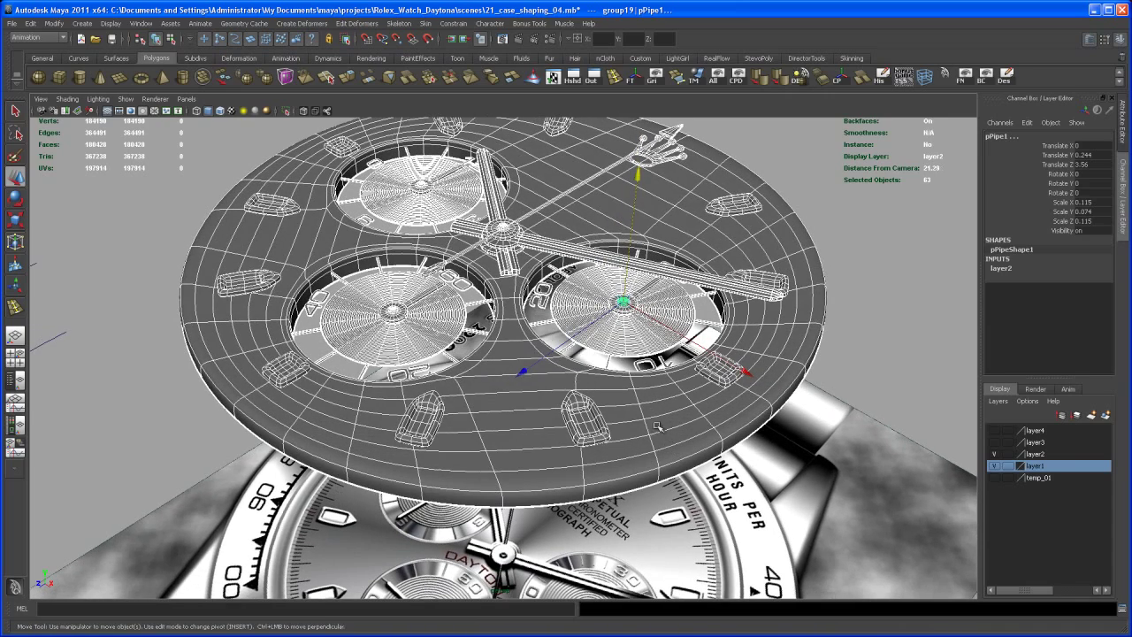
left_click_drag(614, 494, 615, 495, "ctrl")
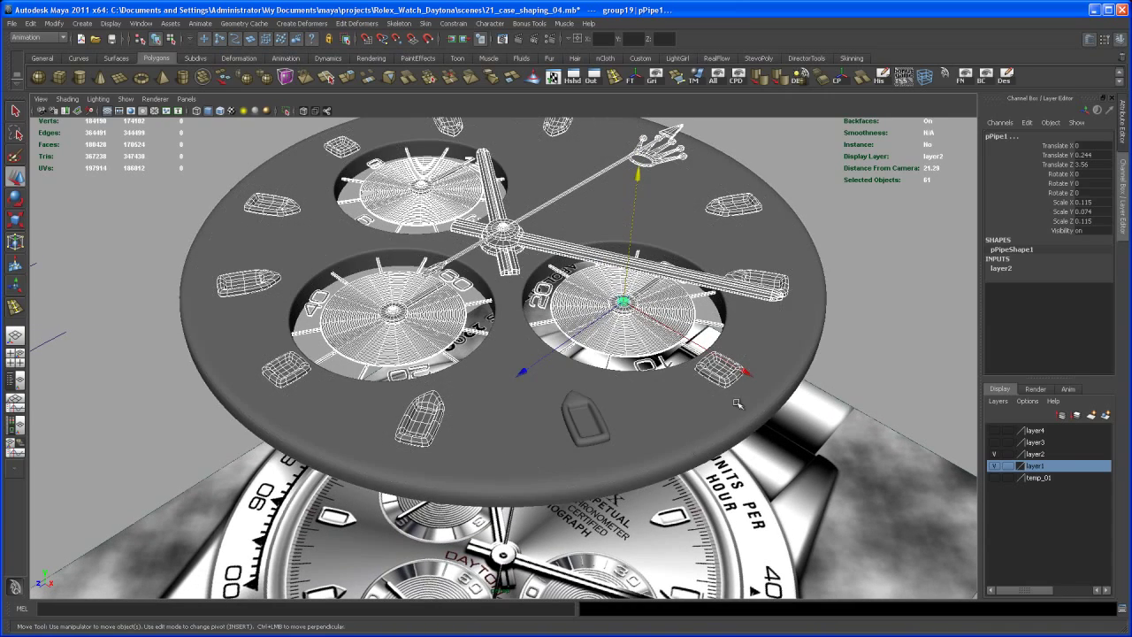
- Remove the other hour markers, the crown logo and the central hands from the selection, keeping only the subdial parts
left_click(779, 269, "ctrl")
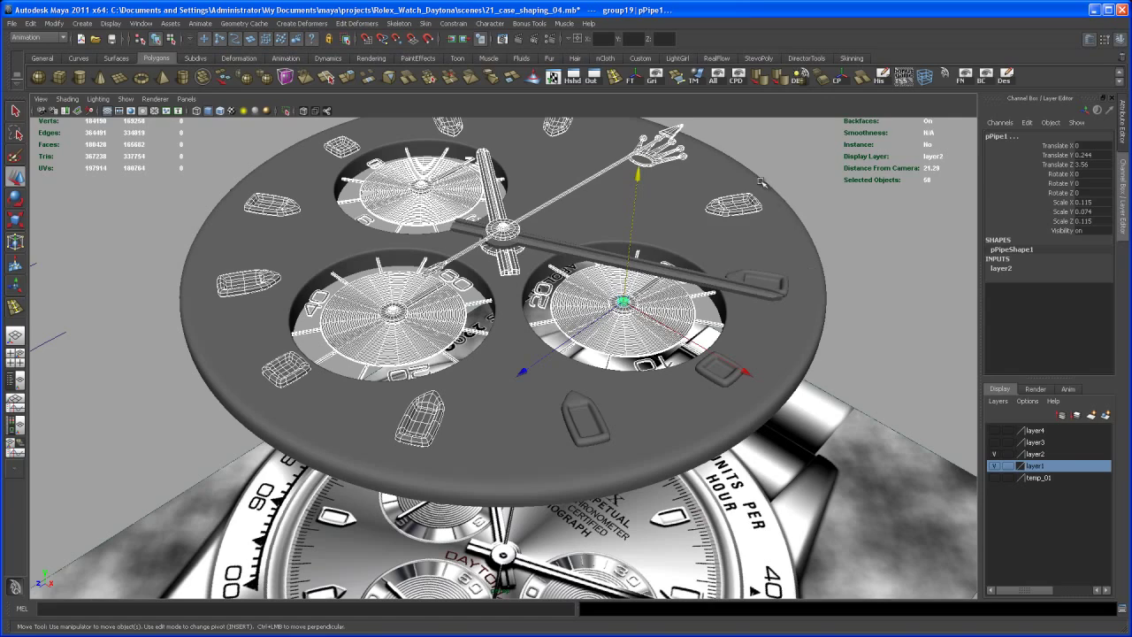
left_click_drag(658, 144, 660, 146, "ctrl")
middle_click_drag(574, 205, 637, 192, "alt")
left_click_drag(637, 192, 643, 199, "alt")
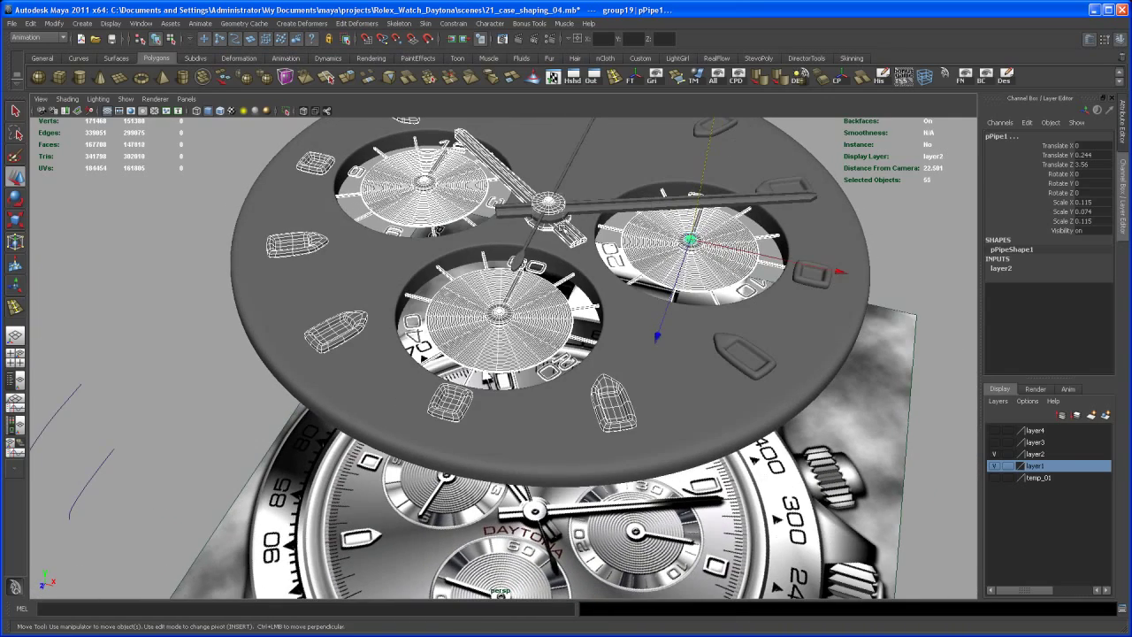
left_click(557, 221, "ctrl")
left_click_drag(557, 221, 573, 261, "alt")
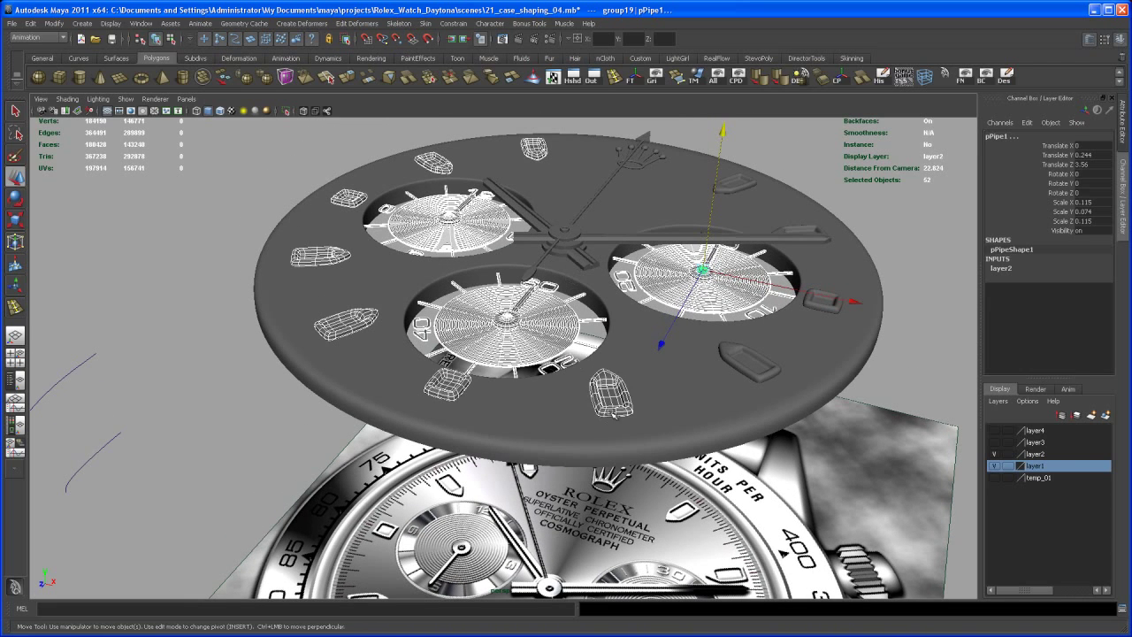
left_click(612, 400, "ctrl")
left_click(333, 313, "ctrl")
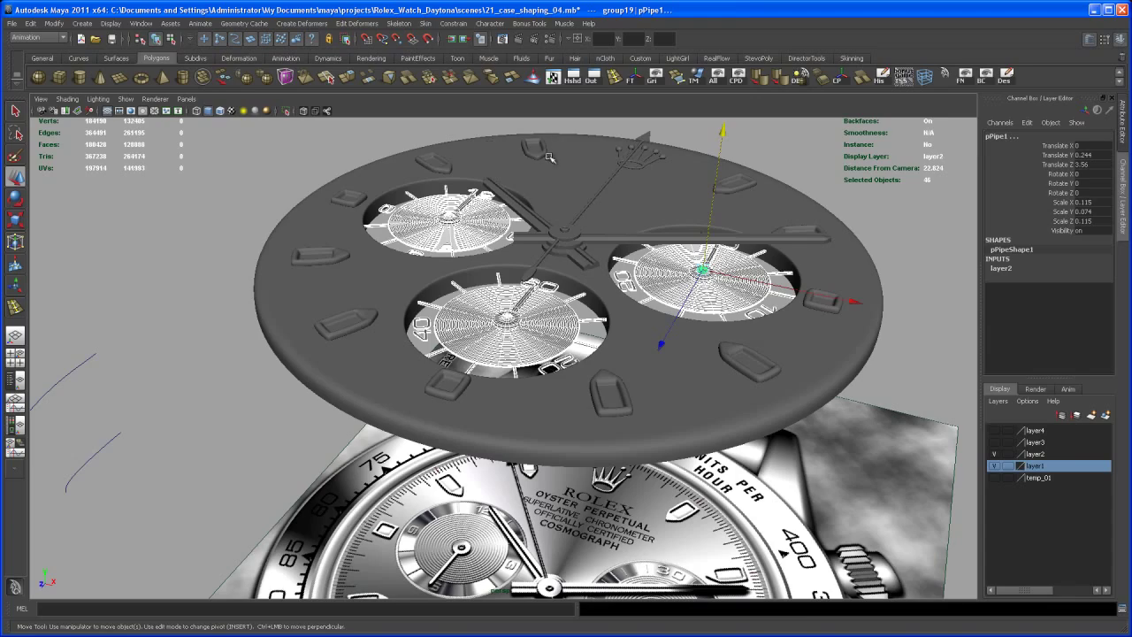
- Check the selection from several angles and group the parts of the three subdials
left_click_drag(610, 283, 523, 264, "alt")
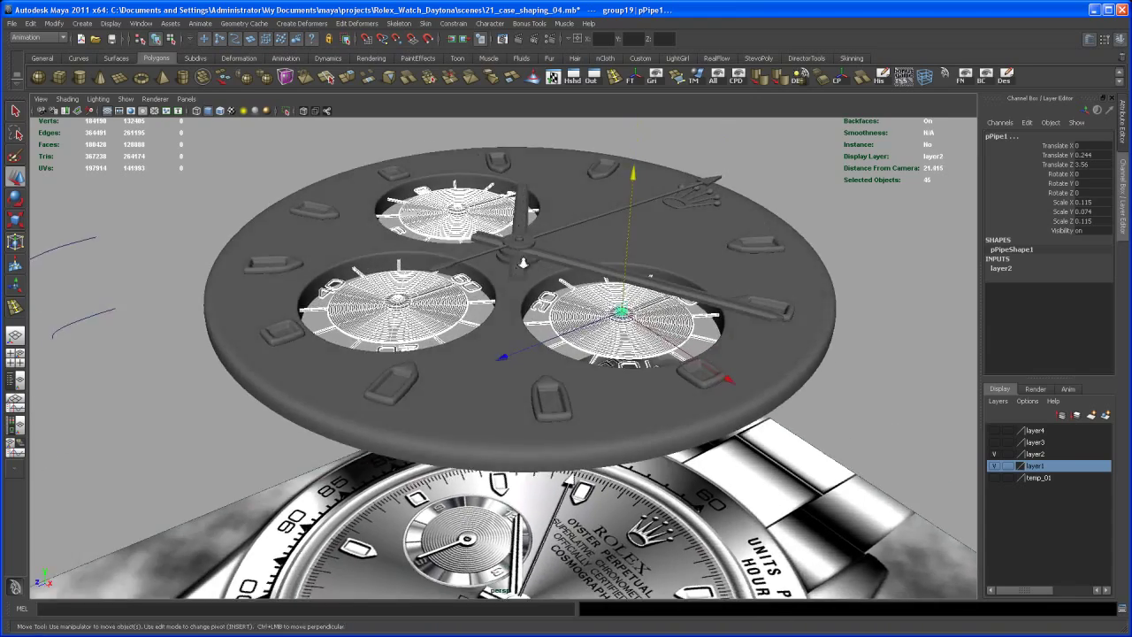
right_click_drag(523, 264, 573, 314, "alt")
middle_click_drag(573, 314, 521, 325, "alt")
left_click_drag(521, 325, 539, 368, "alt")
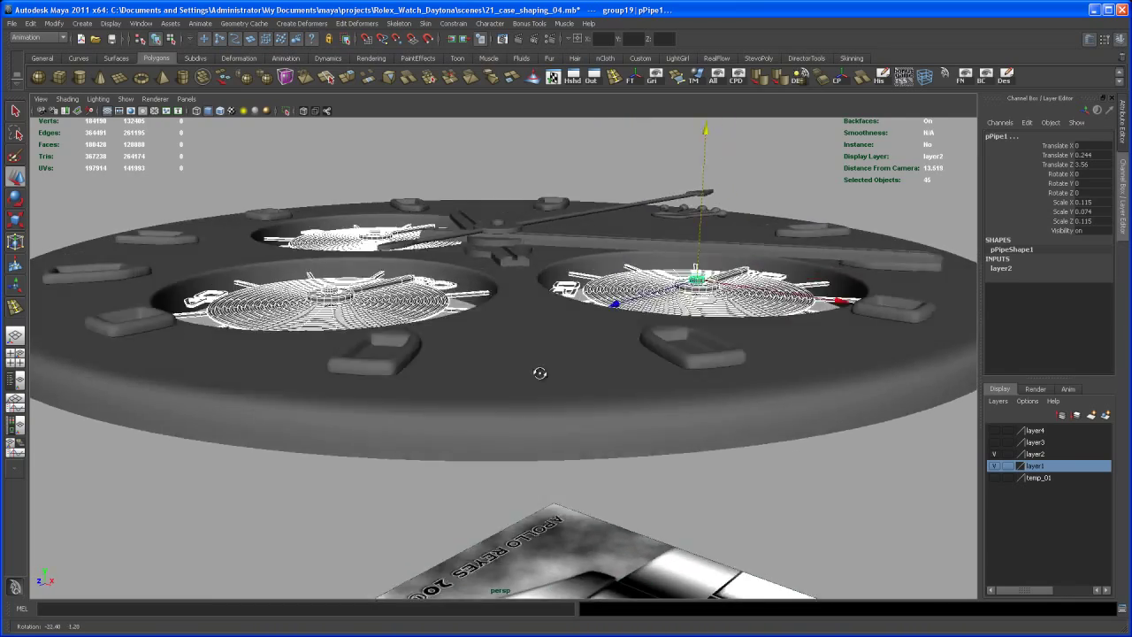
middle_click_drag(539, 369, 513, 351, "alt")
left_click_drag(513, 351, 536, 378, "alt")
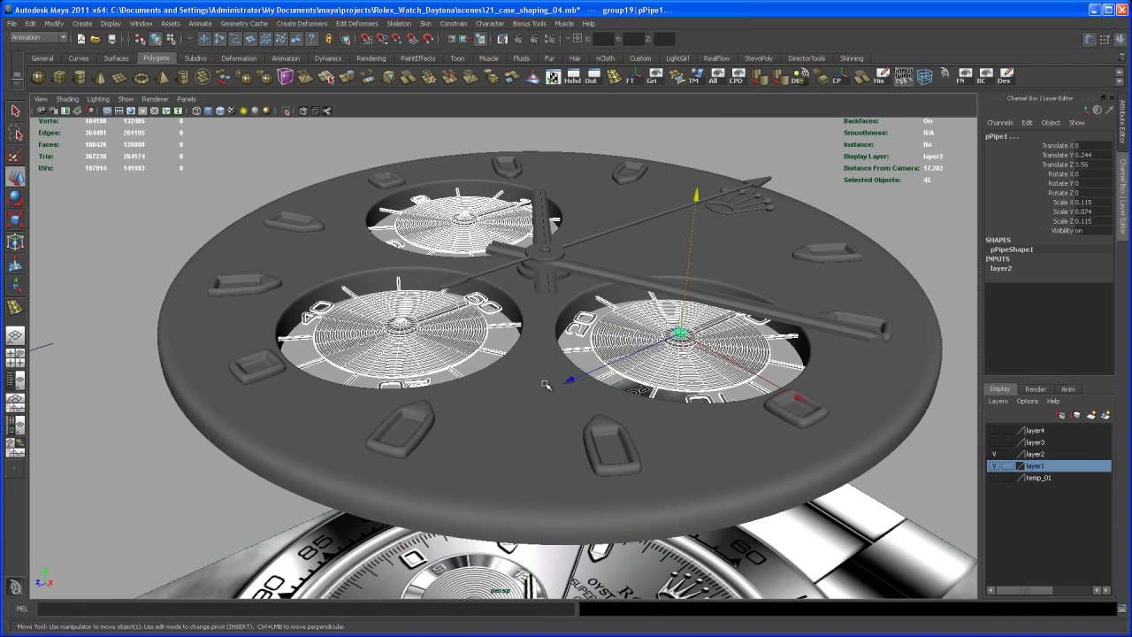
key("ctrl+g")
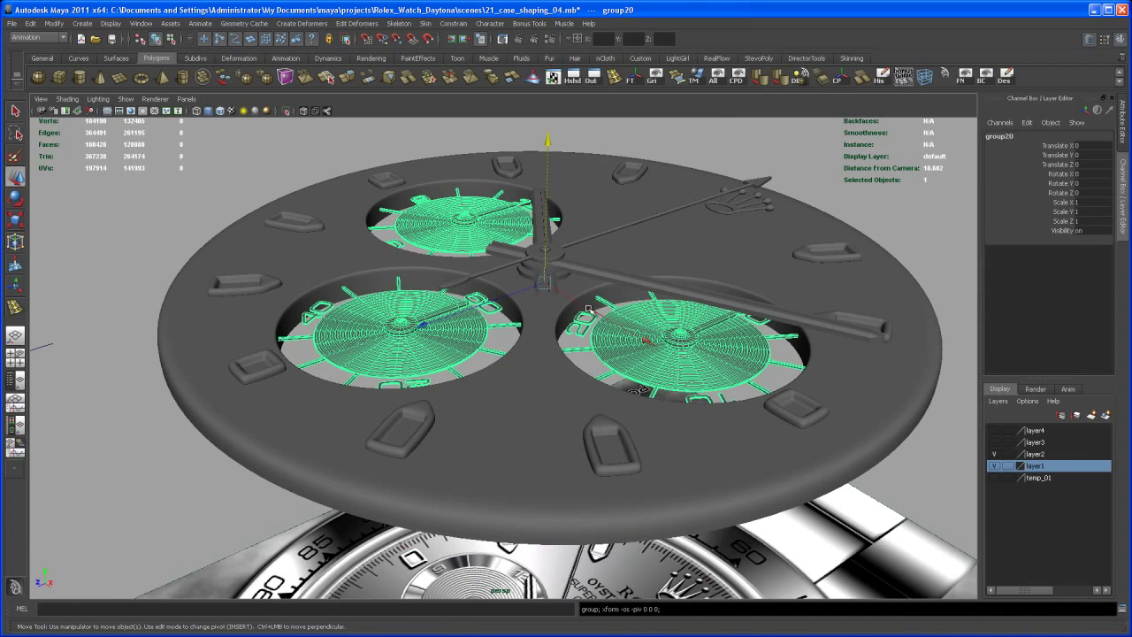
- Raise the subdial group within the dial recesses to about Translate Y 0.136
left_click_drag(588, 309, 586, 258, "alt")
right_click_drag(586, 258, 578, 392, "alt")
middle_click_drag(579, 392, 587, 427, "alt")
left_click_drag(588, 426, 592, 450, "alt")
left_click_drag(585, 195, 582, 175)
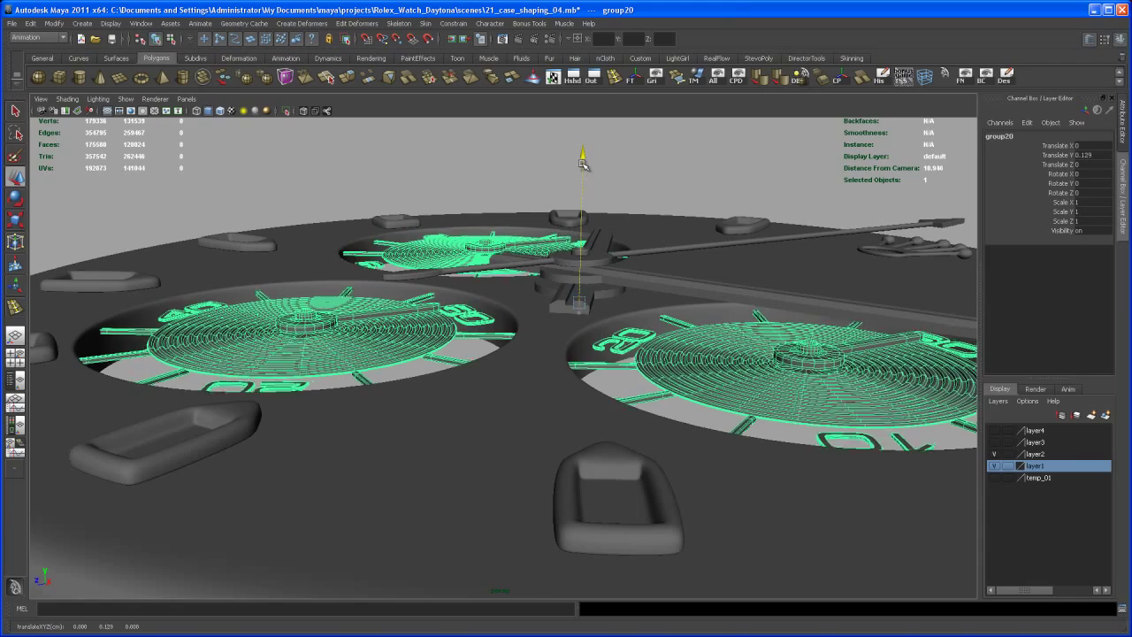
left_click_drag(583, 161, 580, 276)
right_click_drag(581, 276, 528, 251, "alt")
middle_click_drag(528, 250, 529, 211, "alt")
- Show layer4 again to check the case against the raised subdials
left_click(994, 430)
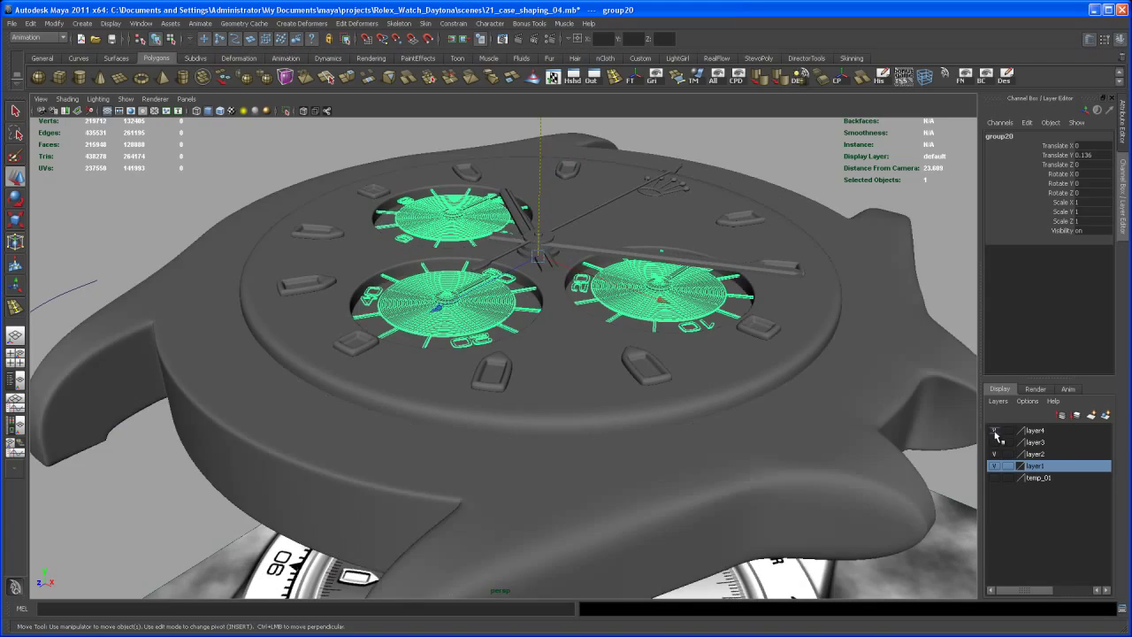
mouse_move(763, 410)
left_mouse_down("alt")
mouse_move(732, 448)
mouse_move(770, 430)
mouse_move(748, 411)
left_mouse_up("alt")
right_click_drag(747, 411, 733, 390, "alt")
middle_click_drag(732, 390, 734, 379, "alt")
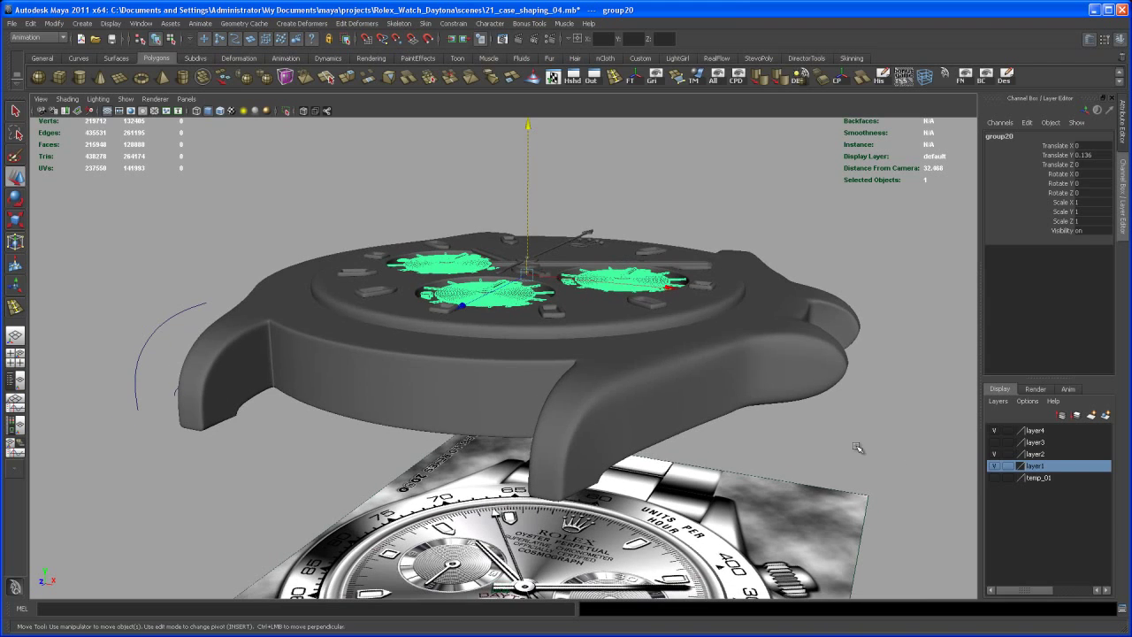
- Show layer3 again, select the case and raise it toward the bezel to about Translate Y -0.096
left_click_drag(955, 462, 670, 443, "alt")
left_click(674, 399)
right_click_drag(669, 442, 705, 483, "alt")
left_click_drag(705, 483, 669, 422, "alt")
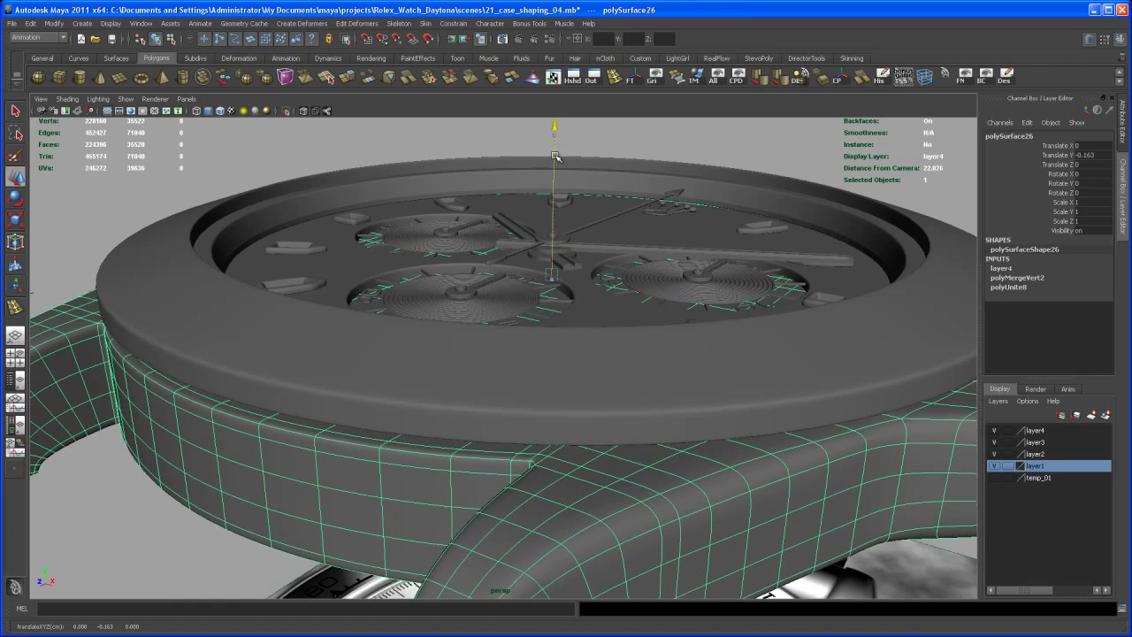
left_click_drag(556, 151, 556, 154)
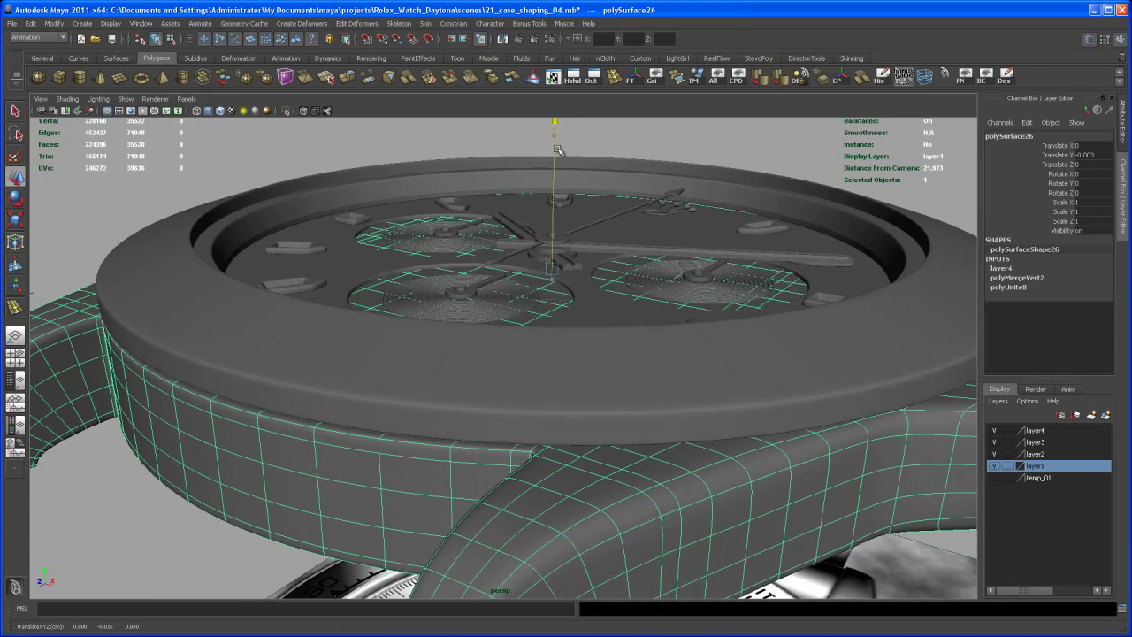
- Fine-tune the case height beneath the subdials to about Translate Y -0.065
right_click_drag(557, 153, 588, 182, "alt")
left_click_drag(588, 181, 592, 328, "alt")
middle_click_drag(592, 329, 451, 381, "alt")
right_click_drag(451, 381, 549, 453, "alt")
middle_click_drag(548, 452, 594, 447, "alt")
right_click_drag(594, 448, 566, 380, "alt")
middle_click_drag(567, 379, 556, 456, "alt")
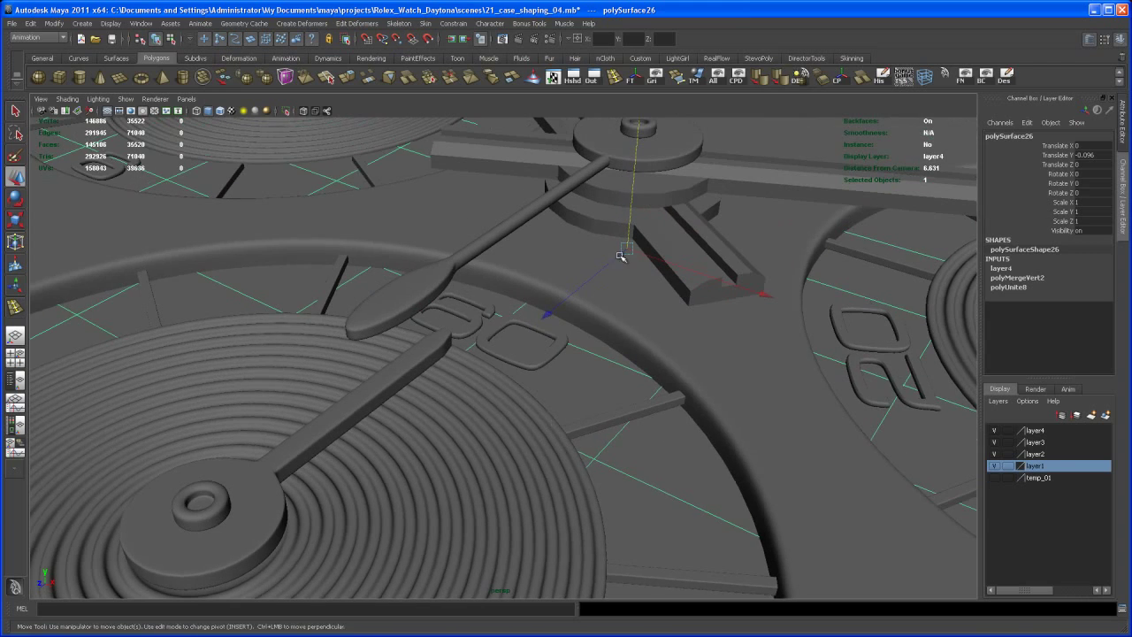
left_click_drag(633, 201, 633, 195)
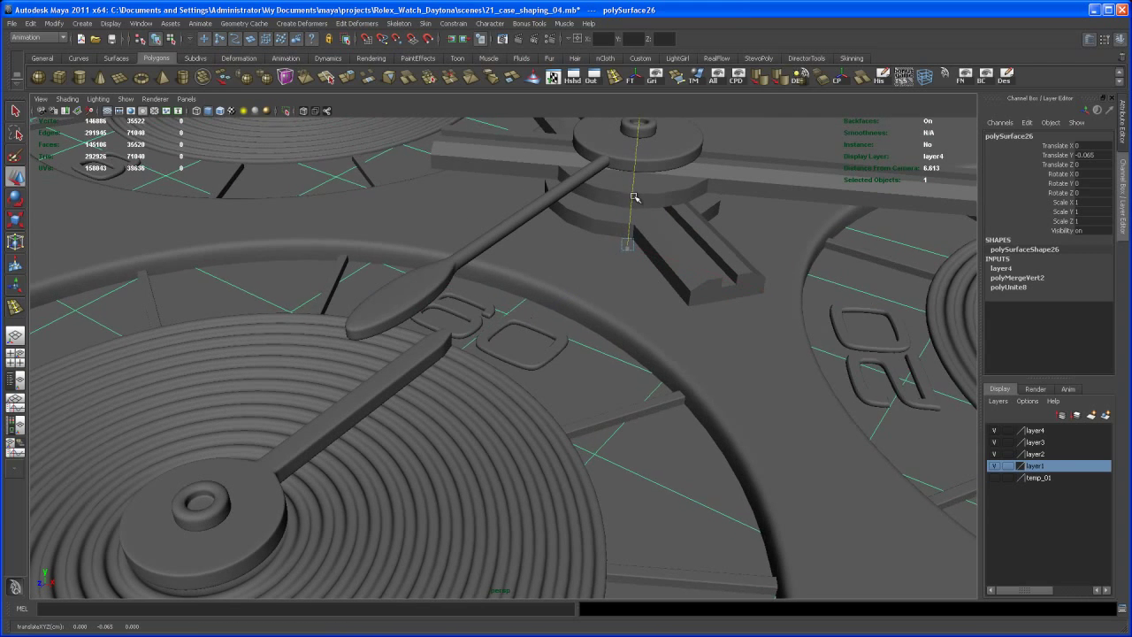
- Nudge the case slightly down along Y, judging its height against the base of a subdial tick mark
right_click_drag(635, 197, 609, 263, "alt")
left_click_drag(609, 262, 584, 379, "alt")
right_click_drag(584, 379, 658, 394, "alt")
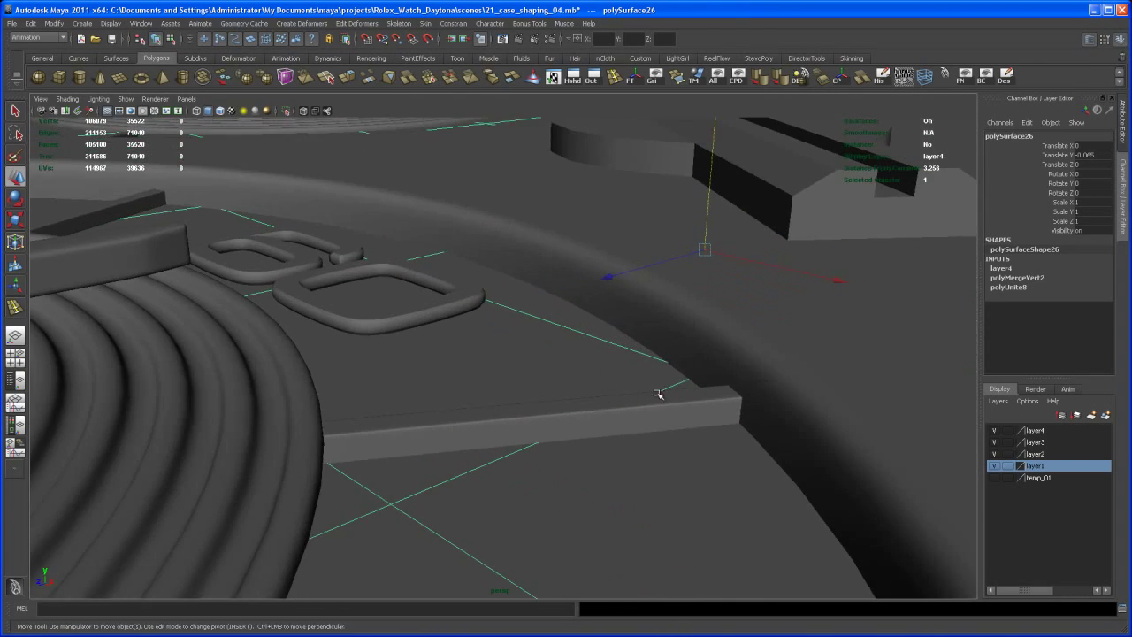
left_click_drag(714, 187, 711, 191)
- Select the bezel and switch to editing its vertices in the enlarged side view
right_click_drag(707, 184, 448, 202, "alt")
left_click_drag(448, 203, 584, 283, "alt")
right_click_drag(584, 283, 542, 292, "alt")
left_click_drag(542, 292, 497, 347, "alt")
right_click_drag(497, 347, 518, 340, "alt")
left_click(565, 360)
left_click_drag(565, 360, 511, 336, "alt")
key("space")
key("space")
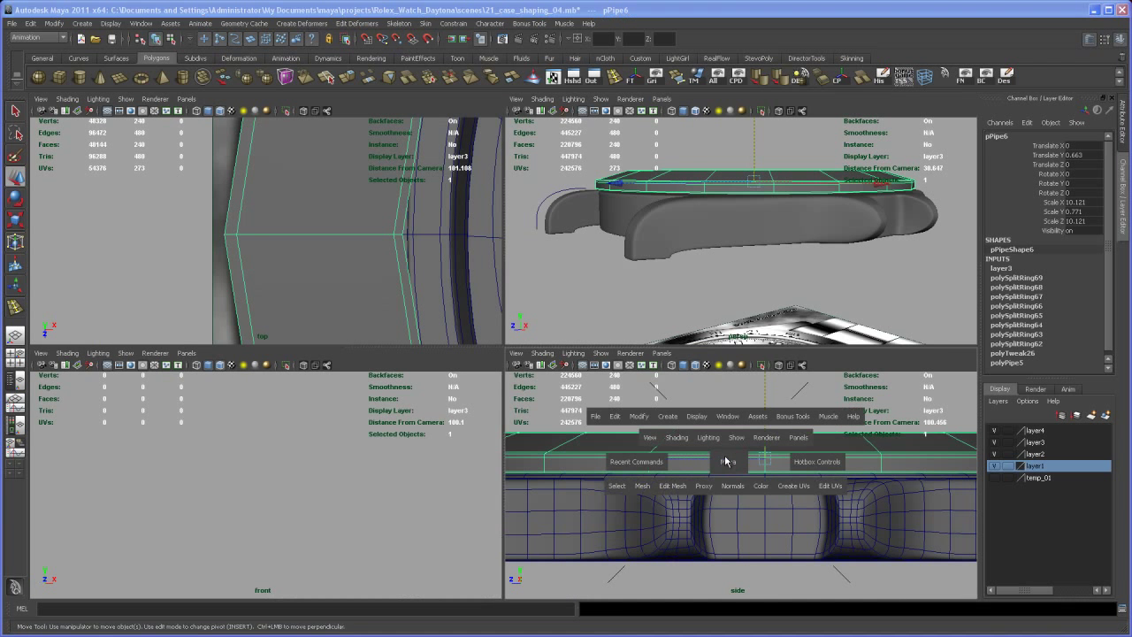
right_click_drag(738, 443, 601, 386, "alt")
right_click(240, 341)
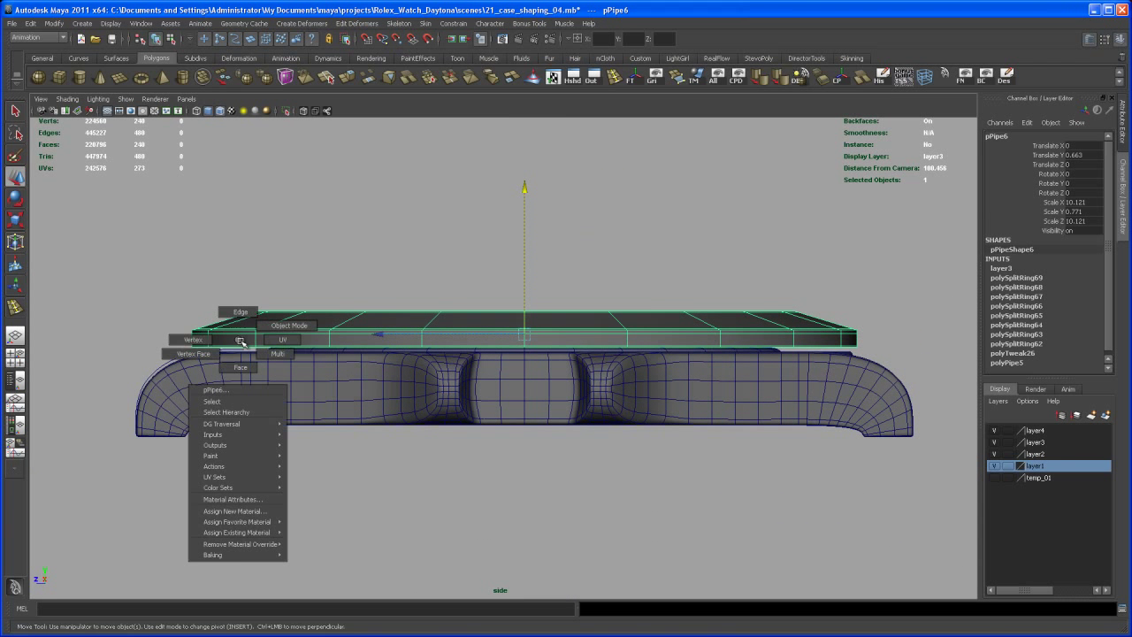
right_click_drag(210, 341, 169, 353)
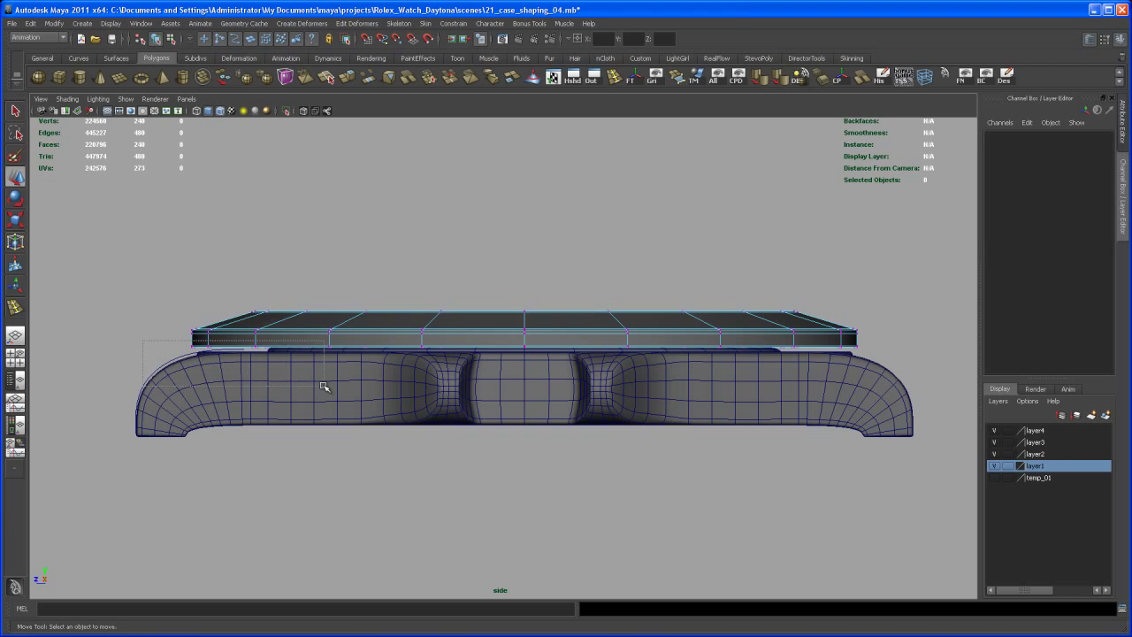
- Select the lower rows of vertices around the bezel's outer wall and lower them along Y onto the top of the case
left_click_drag(142, 341, 894, 436)
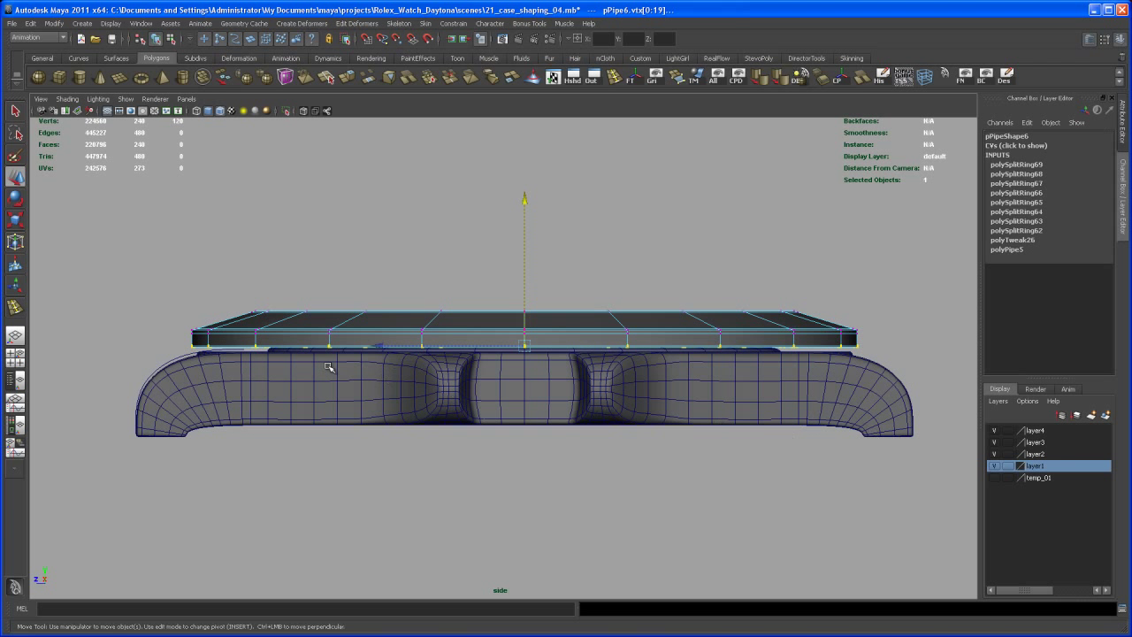
left_click_drag(947, 499, 948, 500)
right_click_drag(564, 348, 649, 439, "alt")
middle_click_drag(650, 440, 593, 448, "alt")
right_click_drag(593, 448, 651, 442, "alt")
middle_click_drag(651, 442, 719, 440, "alt")
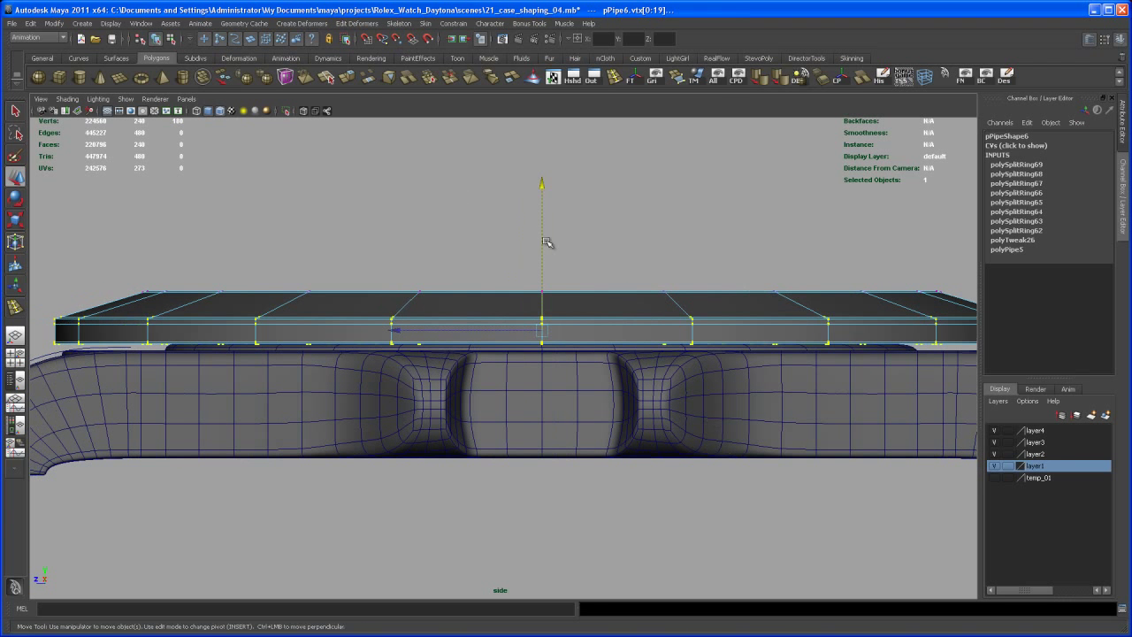
left_click_drag(542, 186, 542, 192)
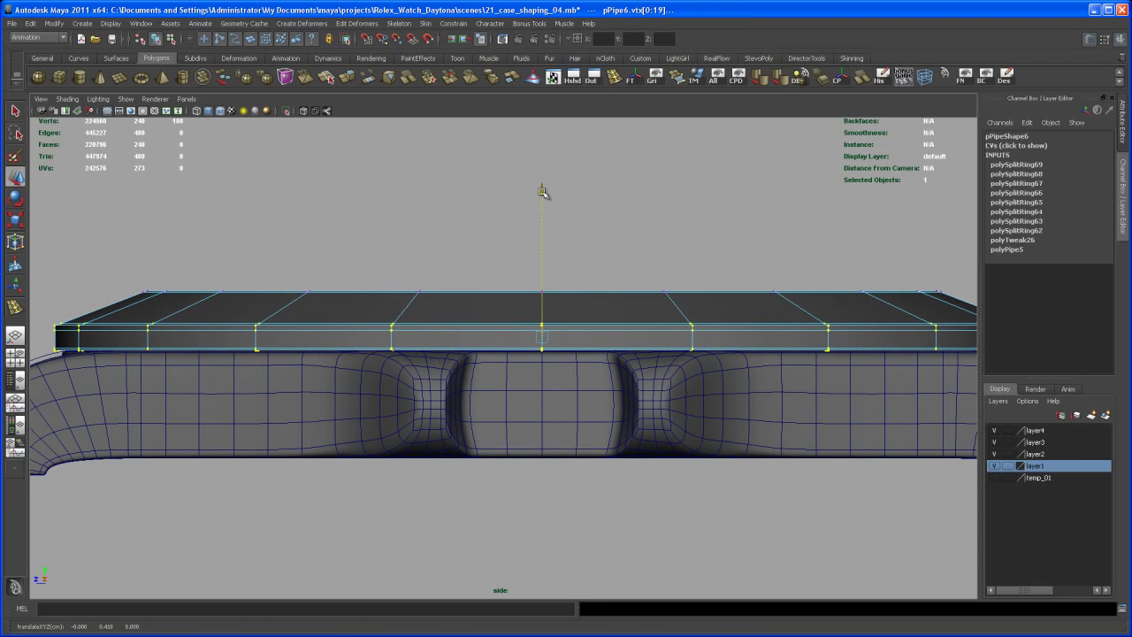
- Show the bezel smoothed in the perspective view, return to object selection and deselect everything to check its fit on the case
key("space")
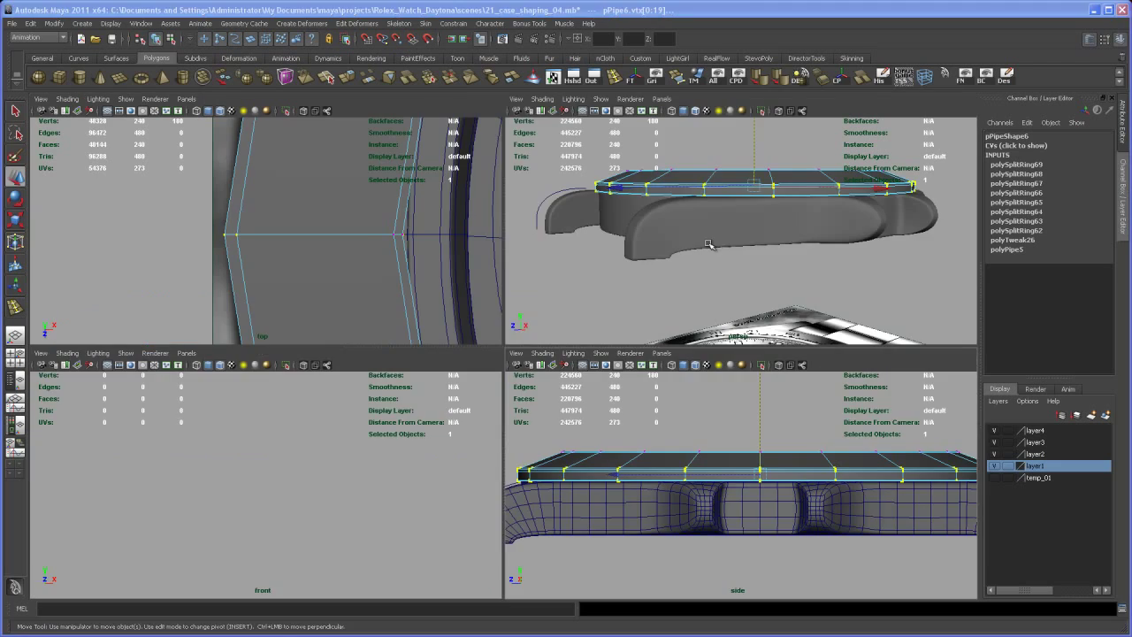
key("space")
right_click_drag(678, 313, 678, 345, "alt")
left_click_drag(677, 345, 671, 389, "alt")
key("3")
right_click_drag(674, 396, 699, 384)
left_click(779, 480)
right_click_drag(766, 466, 695, 367, "alt")
right_click_drag(672, 316, 711, 303)
left_click(752, 411)
left_click_drag(754, 412, 732, 423, "alt")
right_click_drag(733, 423, 728, 374, "alt")
left_click_drag(728, 374, 699, 405, "alt")
mouse_move(715, 402)
left_mouse_down("alt")
mouse_move(682, 397)
mouse_move(713, 392)
mouse_move(722, 410)
left_mouse_up("alt")
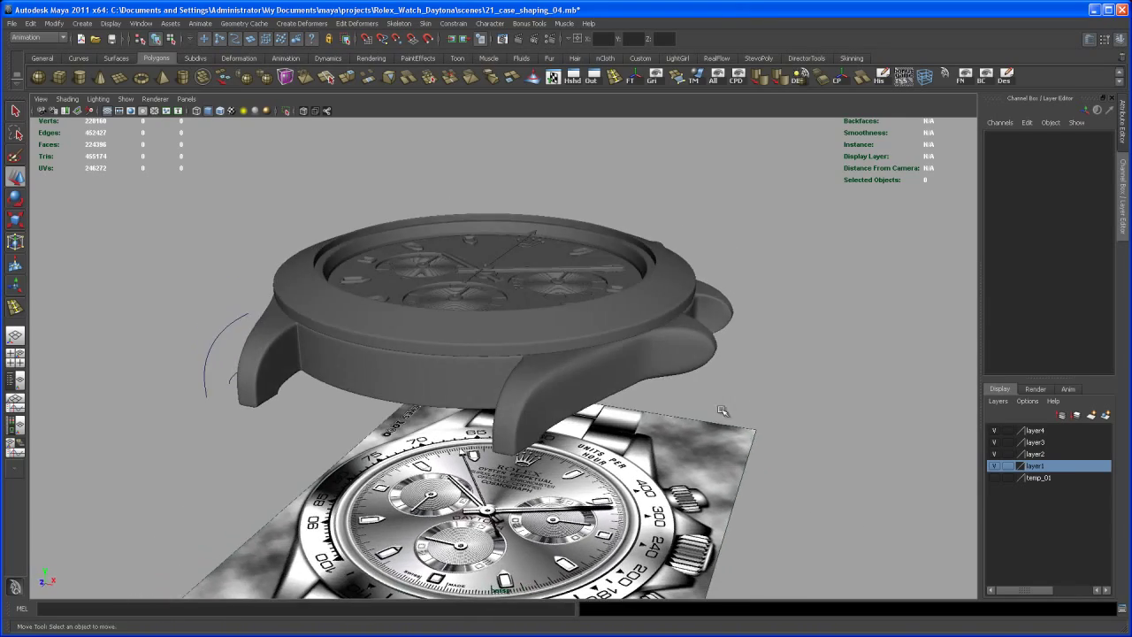
- Select the bezel and switch to editing its edges, with its inner rim enlarged in the perspective view
left_click(608, 315)
scroll(580, 429, "up", 4)
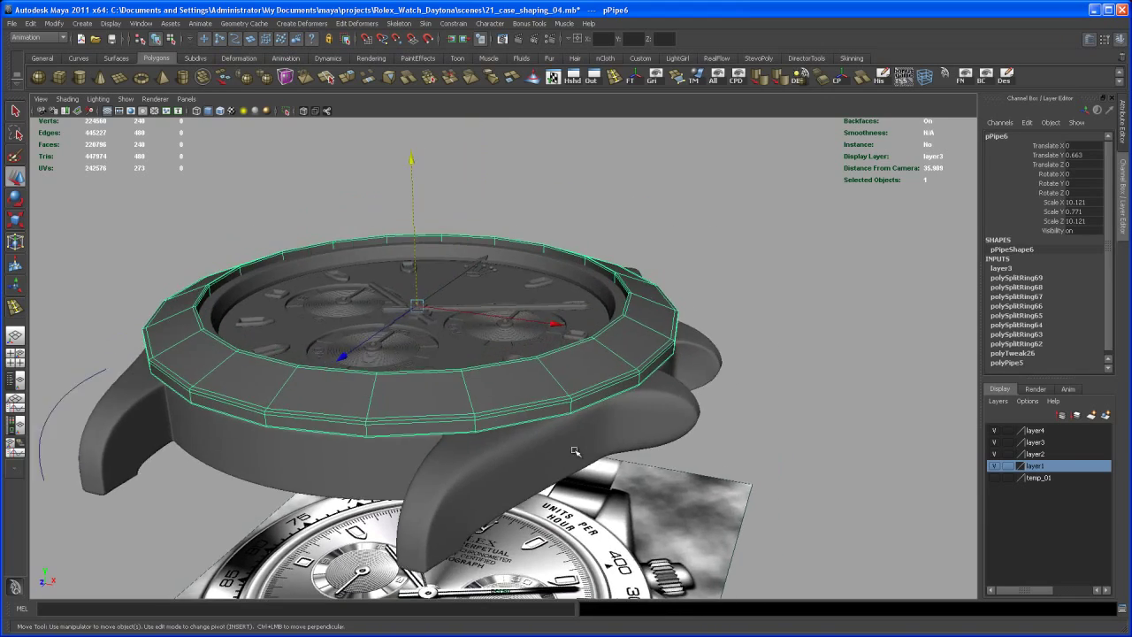
scroll(581, 428, "up", 8)
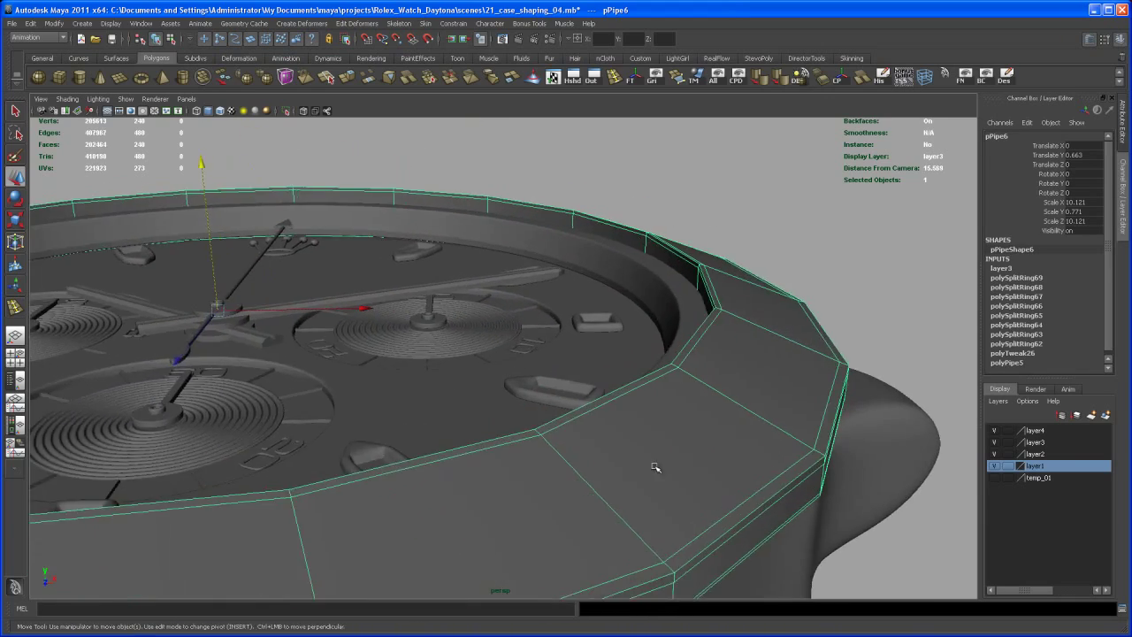
scroll(634, 481, "up", 3)
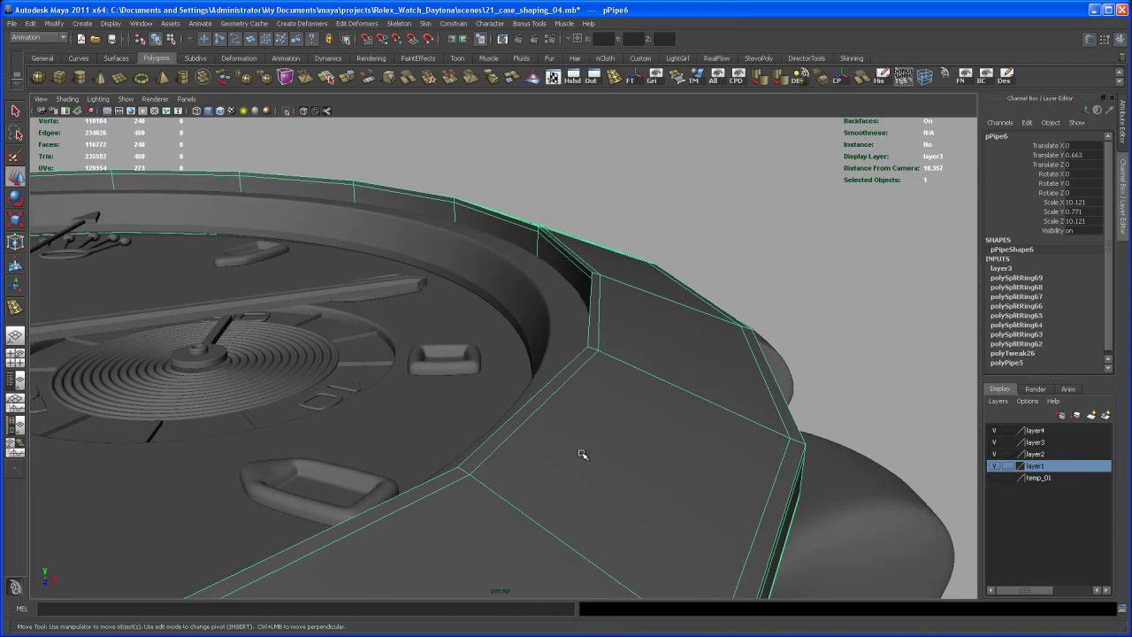
scroll(614, 386, "up", 3)
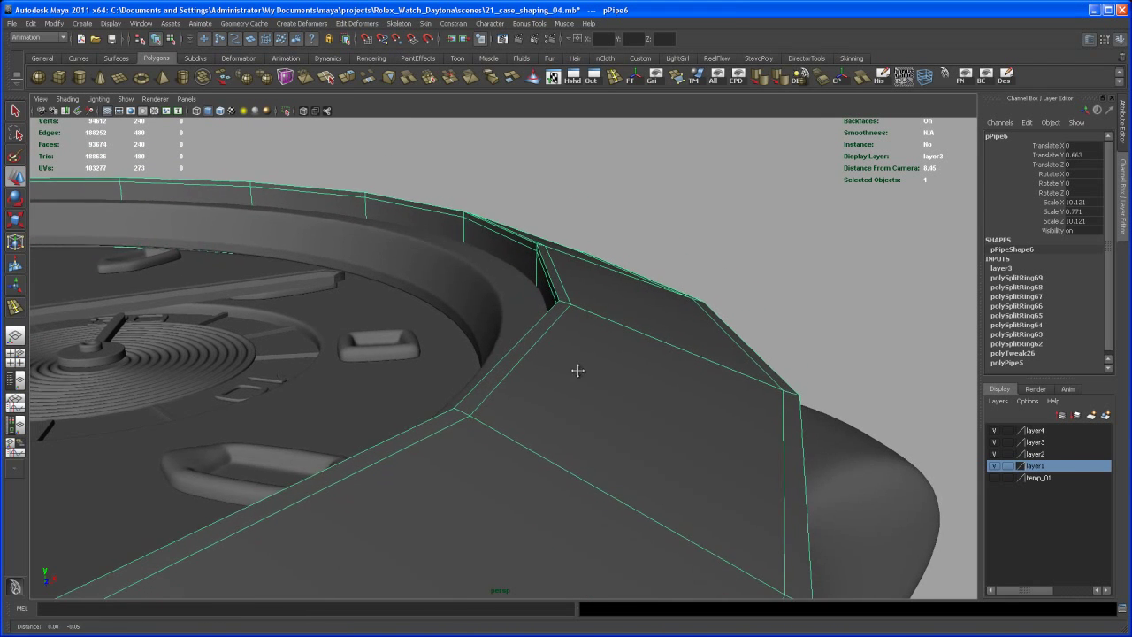
left_click_drag(573, 381, 567, 358, "alt")
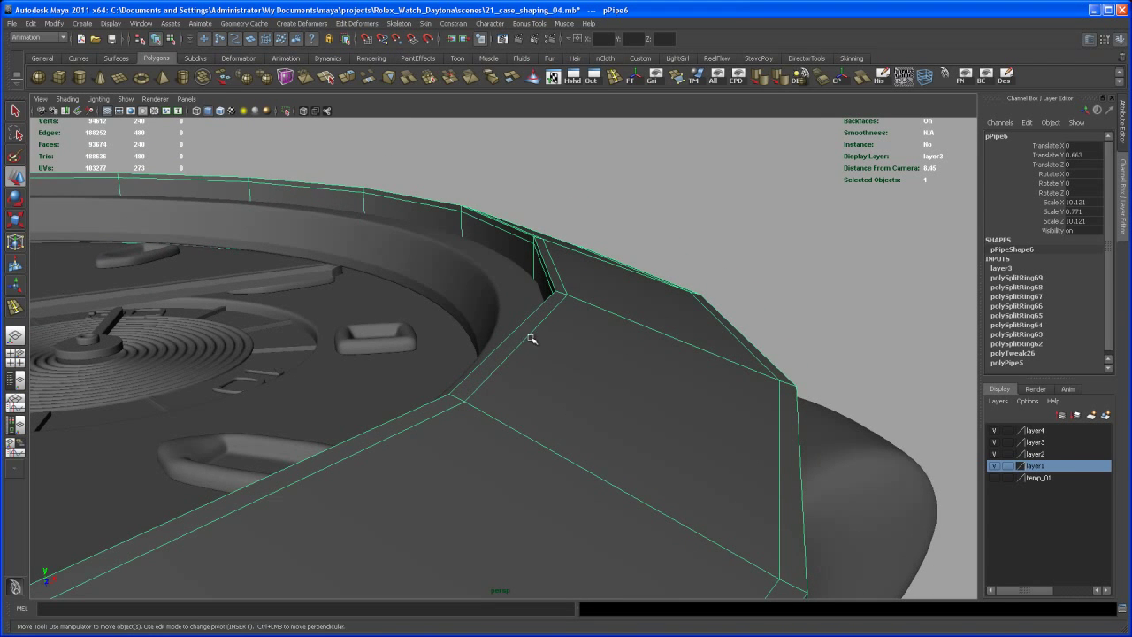
right_click_drag(533, 334, 538, 346)
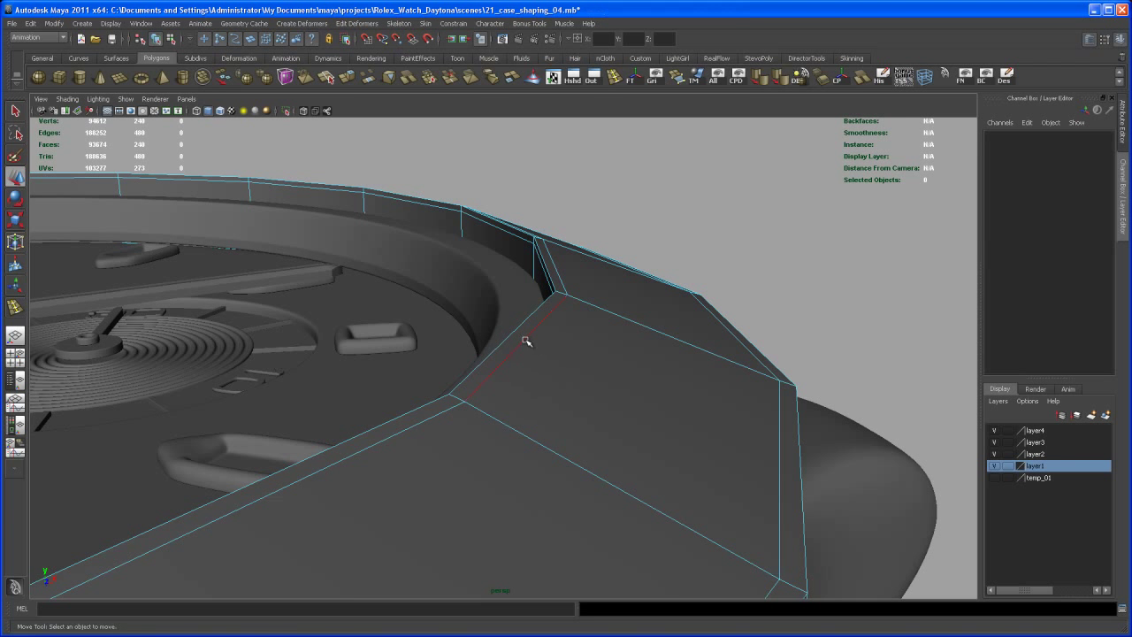
left_click_drag(551, 360, 560, 307, "alt")
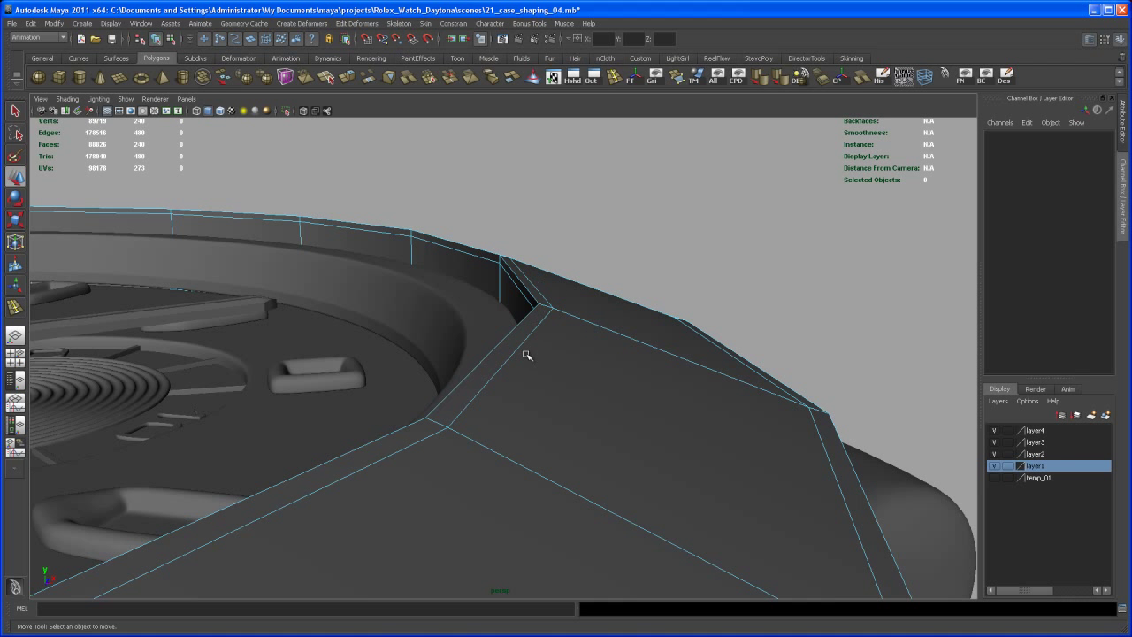
scroll(526, 354, "up", 3)
- Select the full edge loop just outside the bezel's inner rim and raise it slightly along Y
left_click(543, 339)
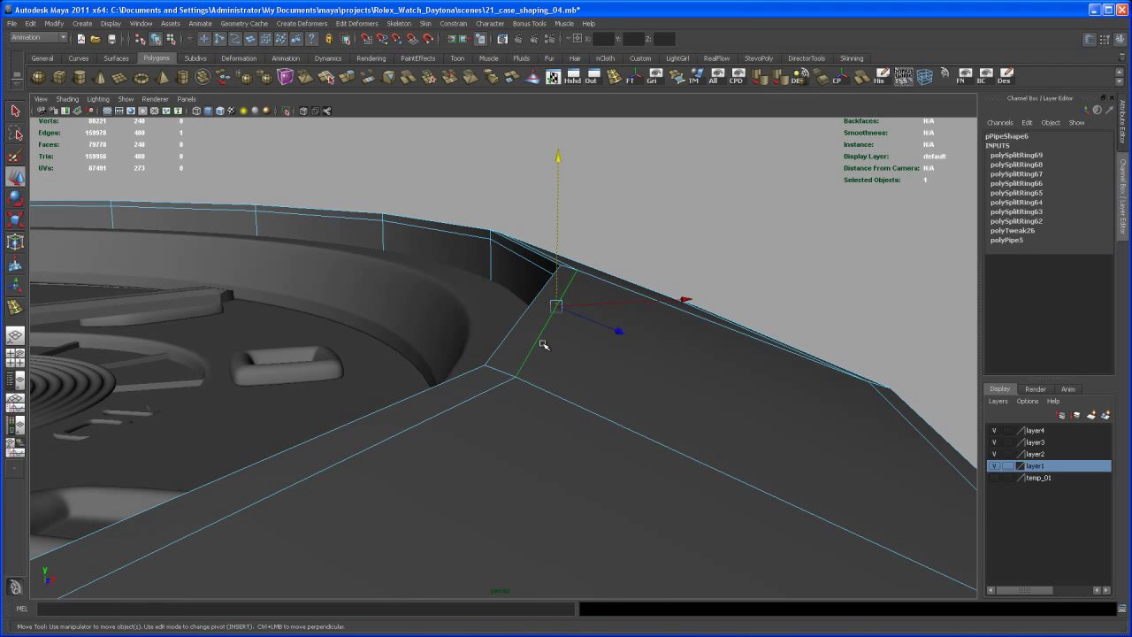
key("q")
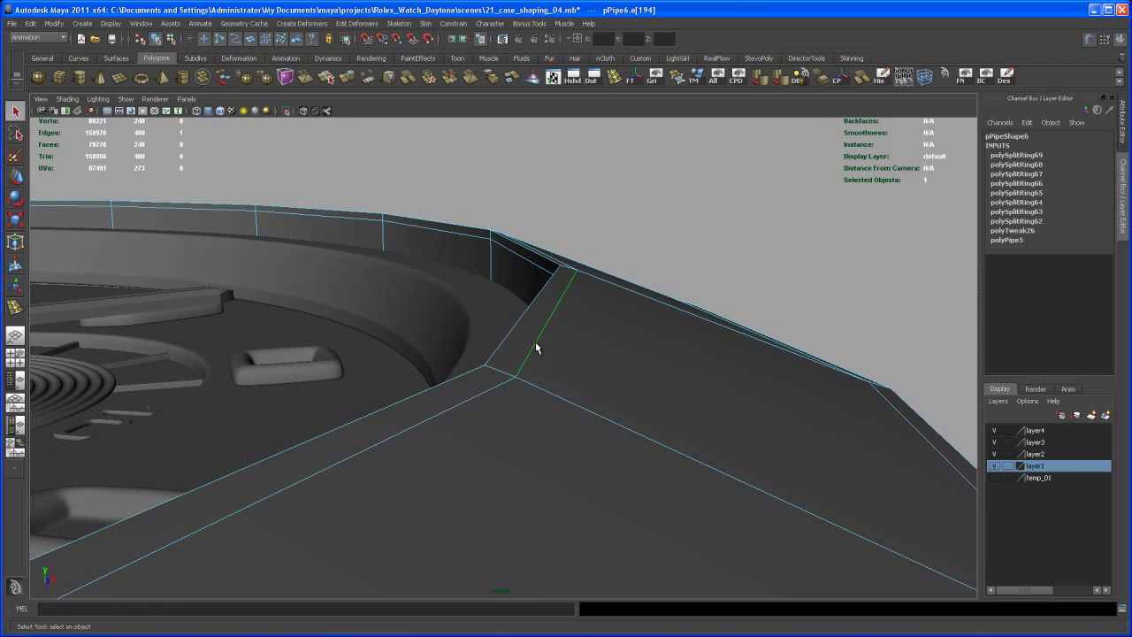
double_click(536, 348)
left_click_drag(538, 344, 616, 341, "alt")
key("w")
left_click_drag(403, 277, 407, 230, "alt")
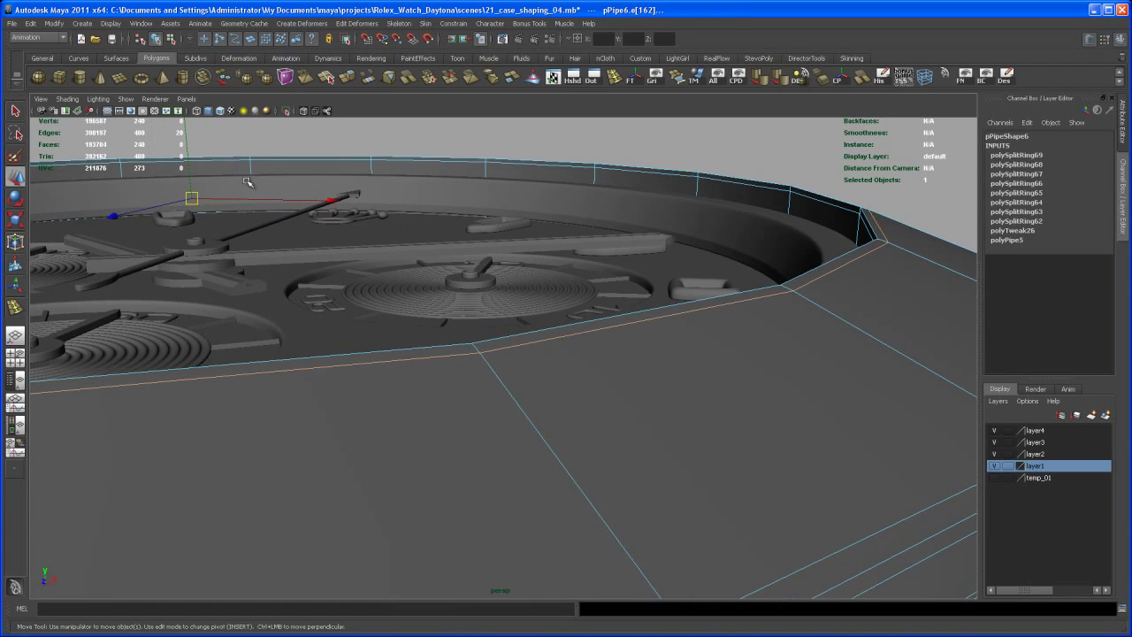
left_click_drag(188, 168, 188, 167)
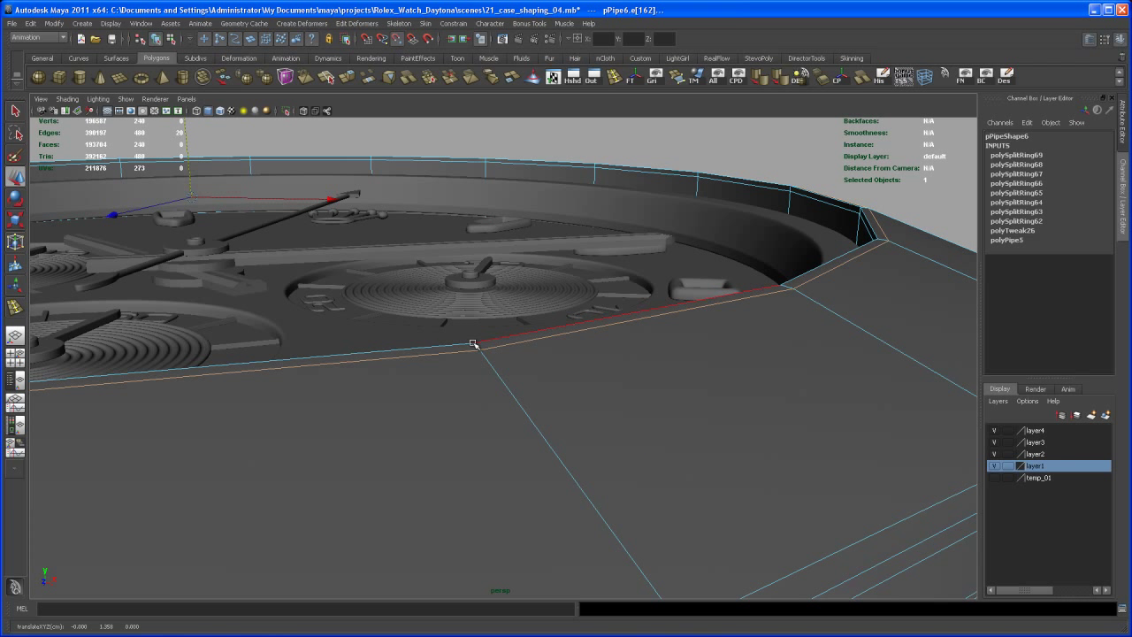
middle_click_drag(473, 343, 474, 342)
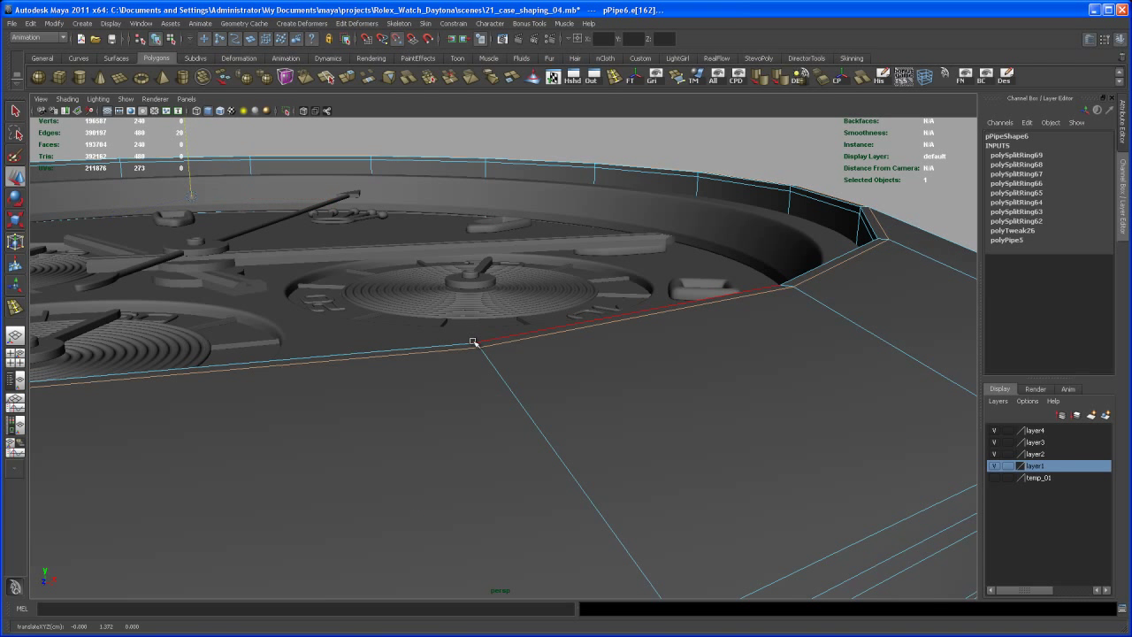
- Scale the raised edge loop outward in X and Z by about 1.012, keeping its height
right_click_drag(525, 362, 486, 296, "alt")
left_click_drag(486, 295, 540, 357, "alt")
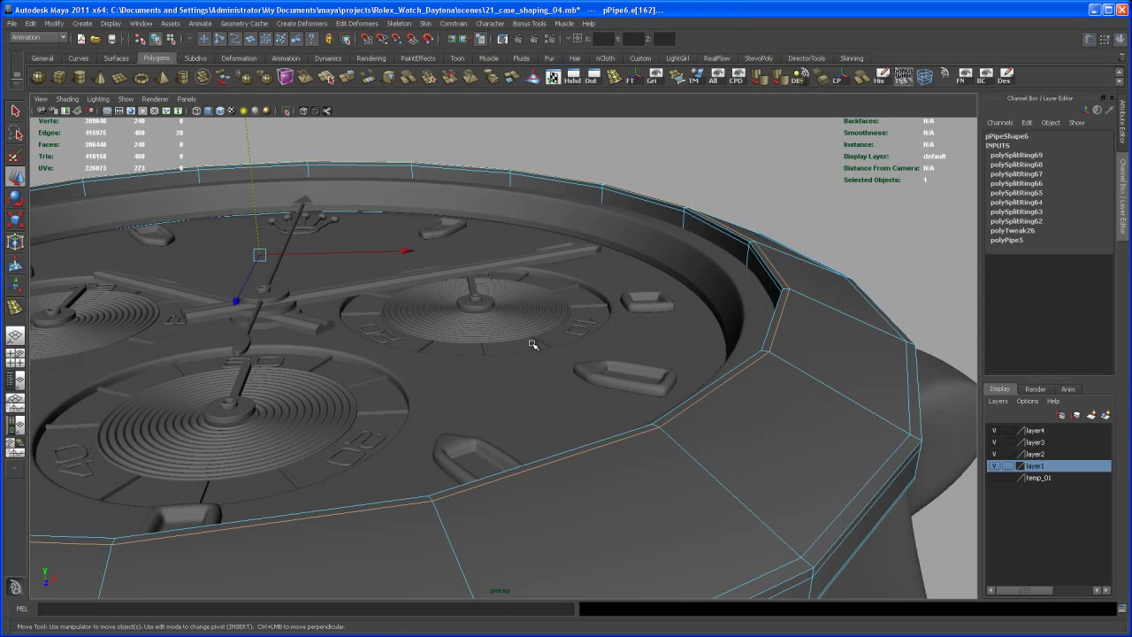
key("r")
left_click_drag(263, 257, 270, 247, "ctrl")
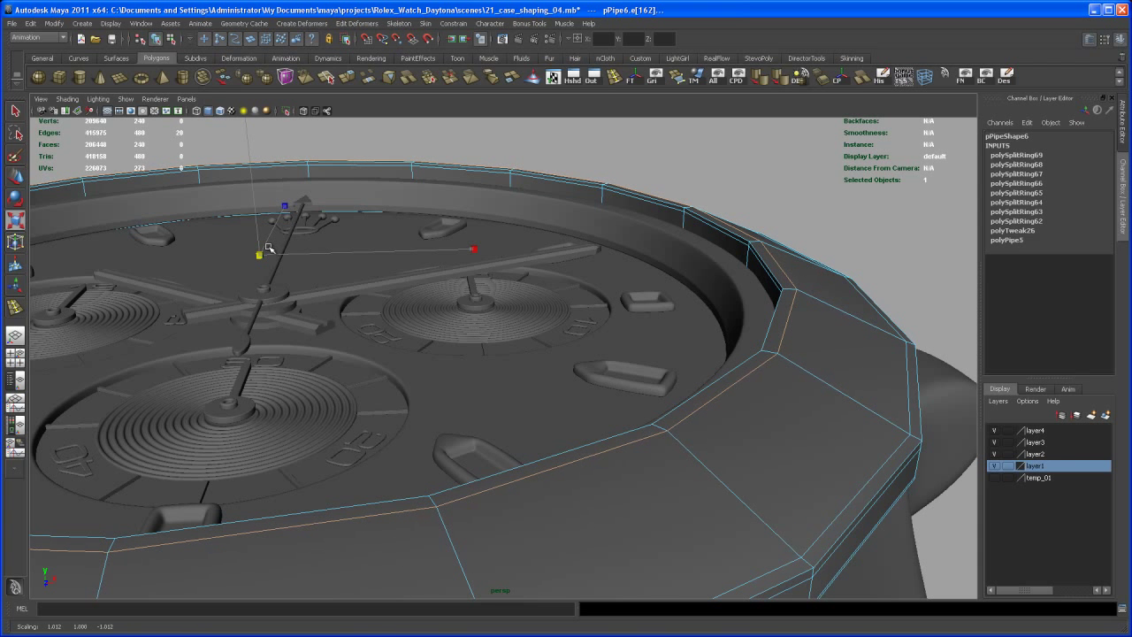
- Insert an edge loop on the bezel's top face just outside the raised loop
left_click_drag(395, 323, 552, 409, "alt")
left_click(615, 77)
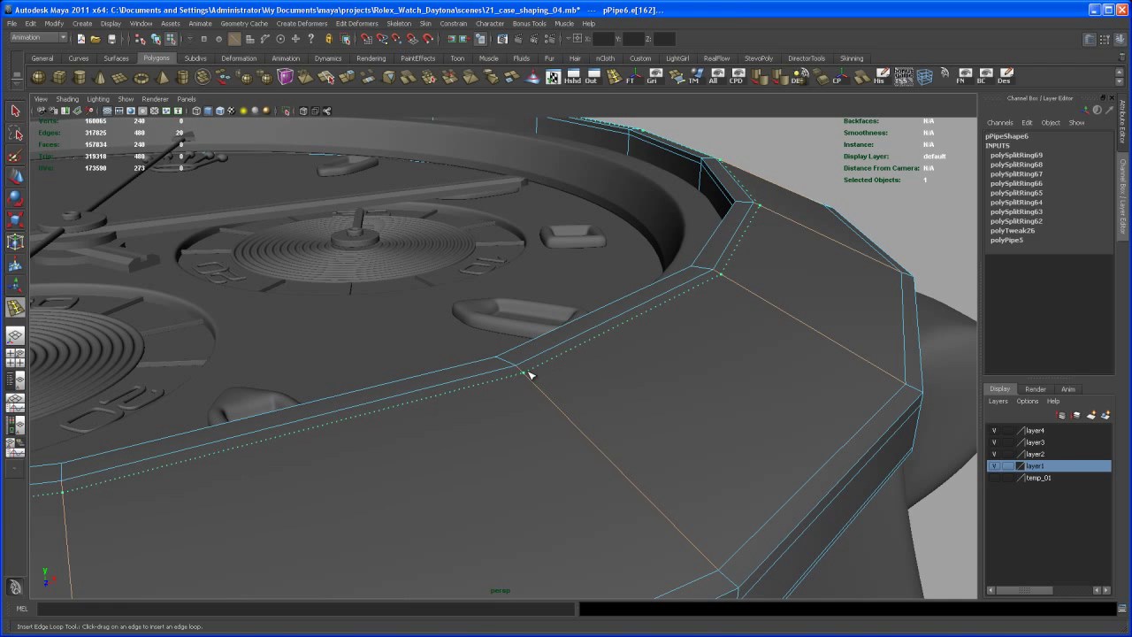
left_click(529, 375)
left_click_drag(551, 392, 560, 389, "alt")
key("q")
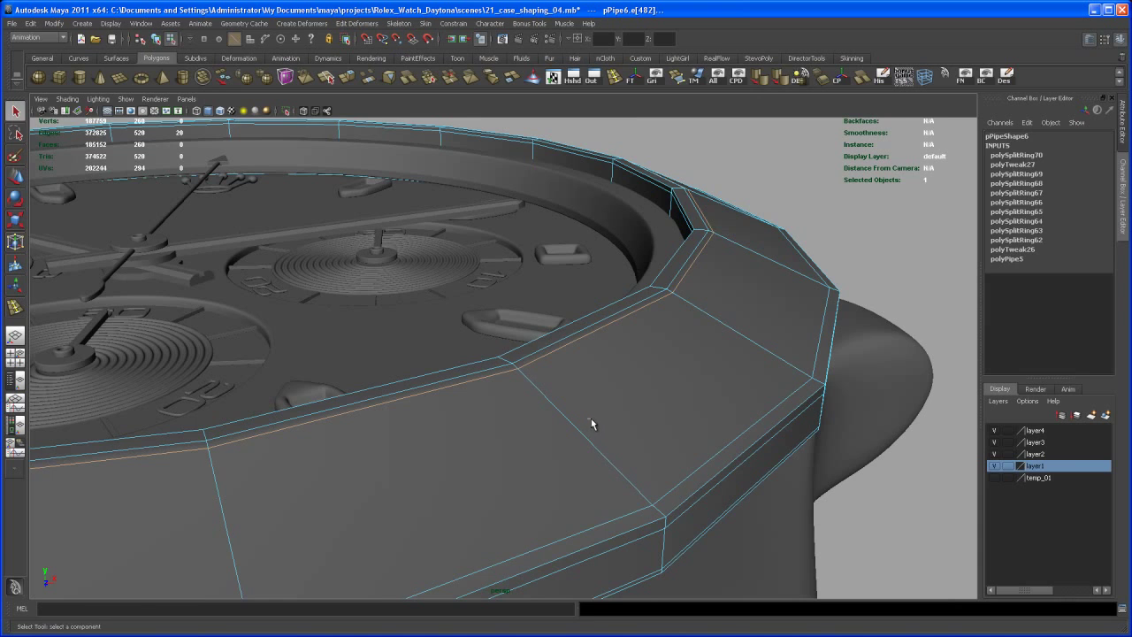
- Examine the smoothed bezel's inner rim with nothing selected, then reselect the bezel and show it unsmoothed
key("F8")
left_click_drag(620, 413, 655, 376, "alt")
key("3")
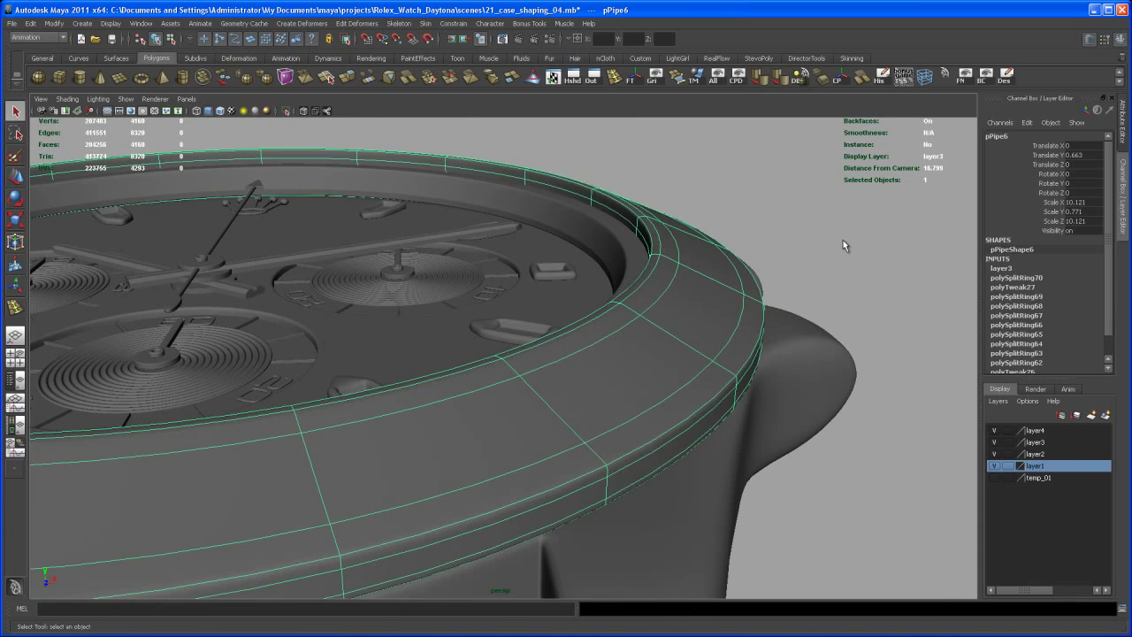
left_click(843, 242)
right_click_drag(841, 241, 668, 221, "alt")
left_click_drag(671, 260, 644, 344, "alt")
left_click(638, 339)
key("1")
right_click_drag(618, 320, 650, 356, "alt")
left_click_drag(650, 359, 614, 397, "alt")
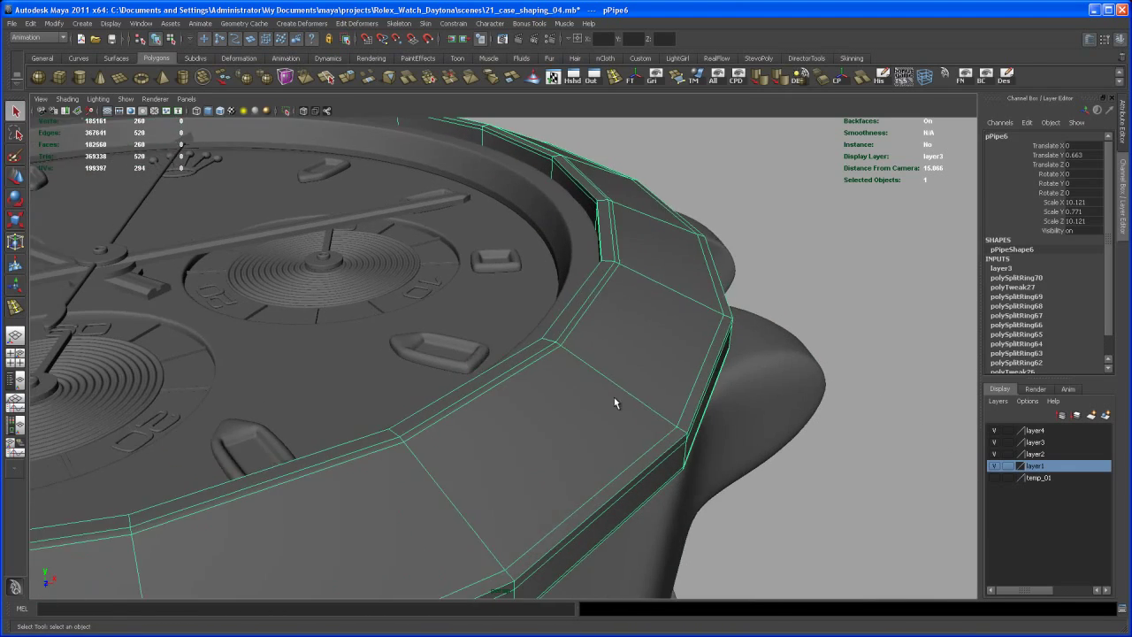
scroll(614, 397, "up", 2)
left_click(613, 399)
- Undo the edge loop inserted on the bezel, returning to the selected raised loop
key("ctrl+z")
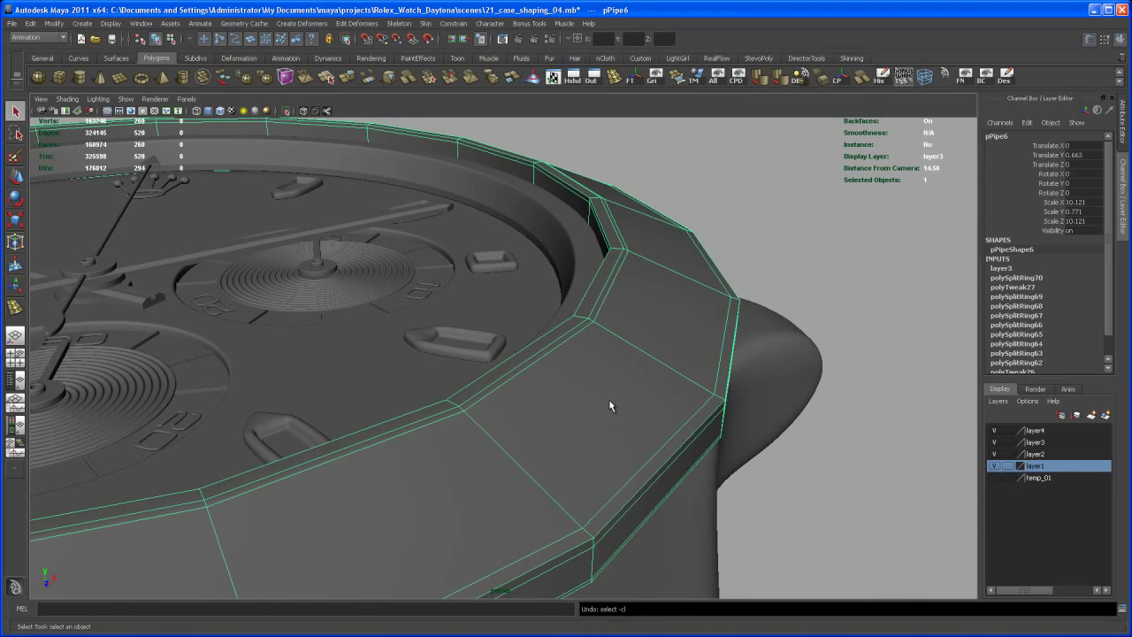
key("ctrl+z")
key("ctrl+z")
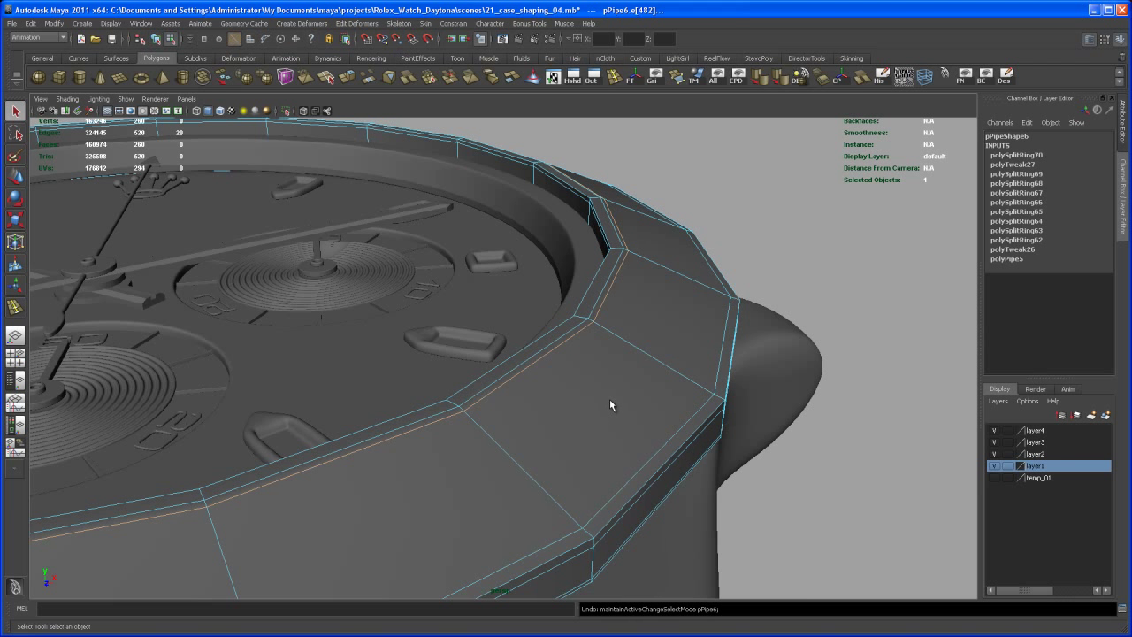
key("ctrl+z")
- Scale the selected edge loop near the bezel's inner rim further outward in X and Z by about 1.011
mouse_move(549, 347)
right_mouse_down()
mouse_move(545, 327)
mouse_move(553, 339)
right_mouse_up()
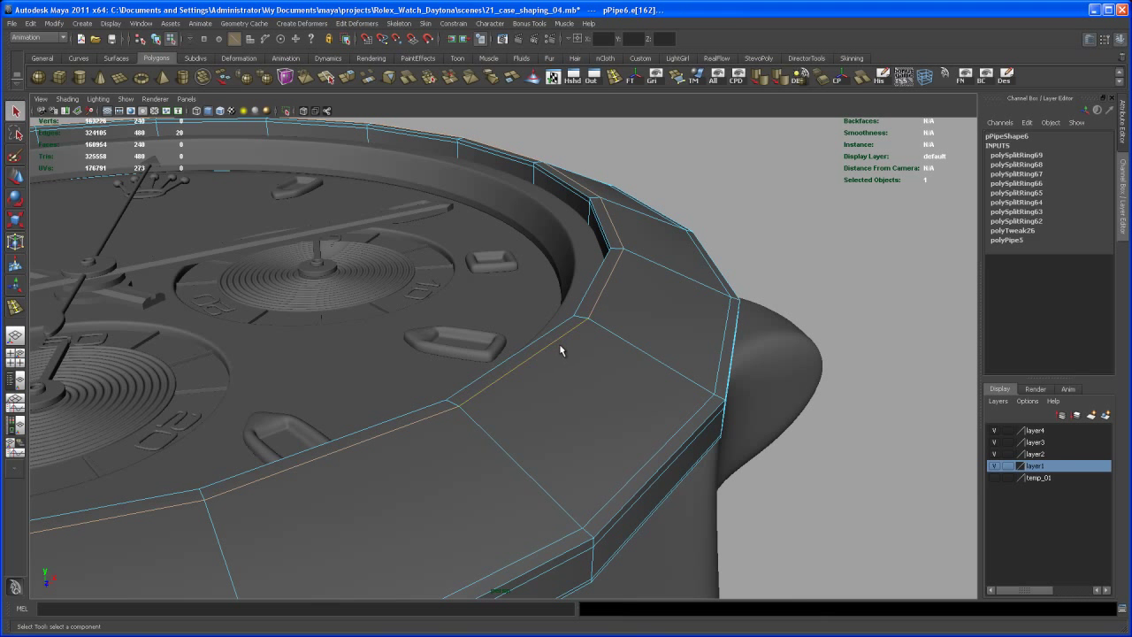
key("e")
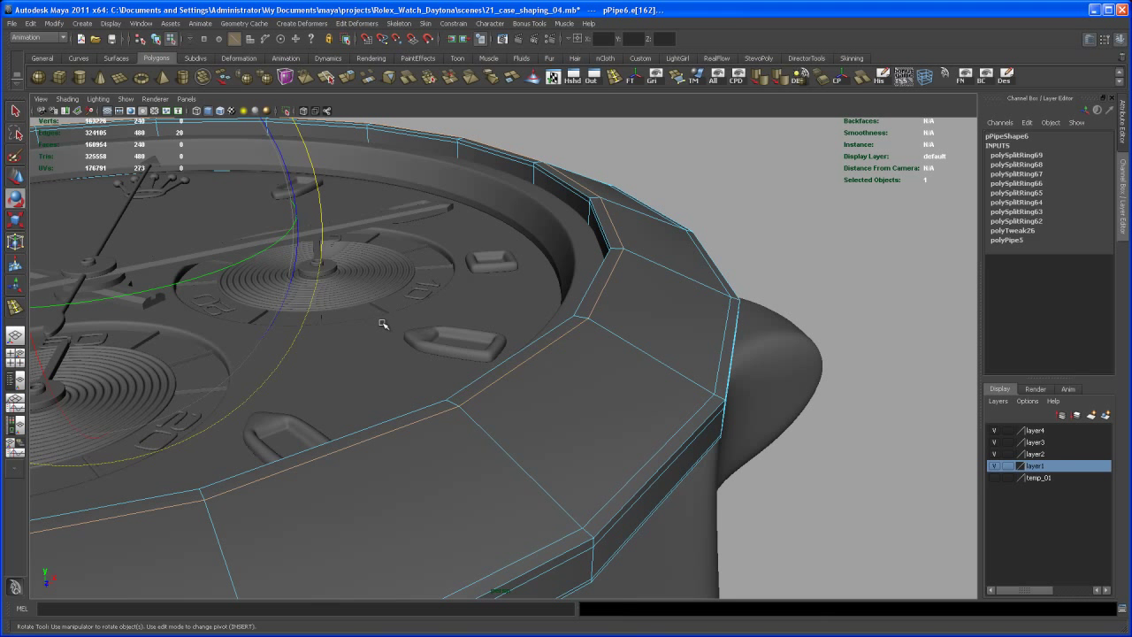
left_click_drag(266, 318, 376, 323, "alt")
key("r")
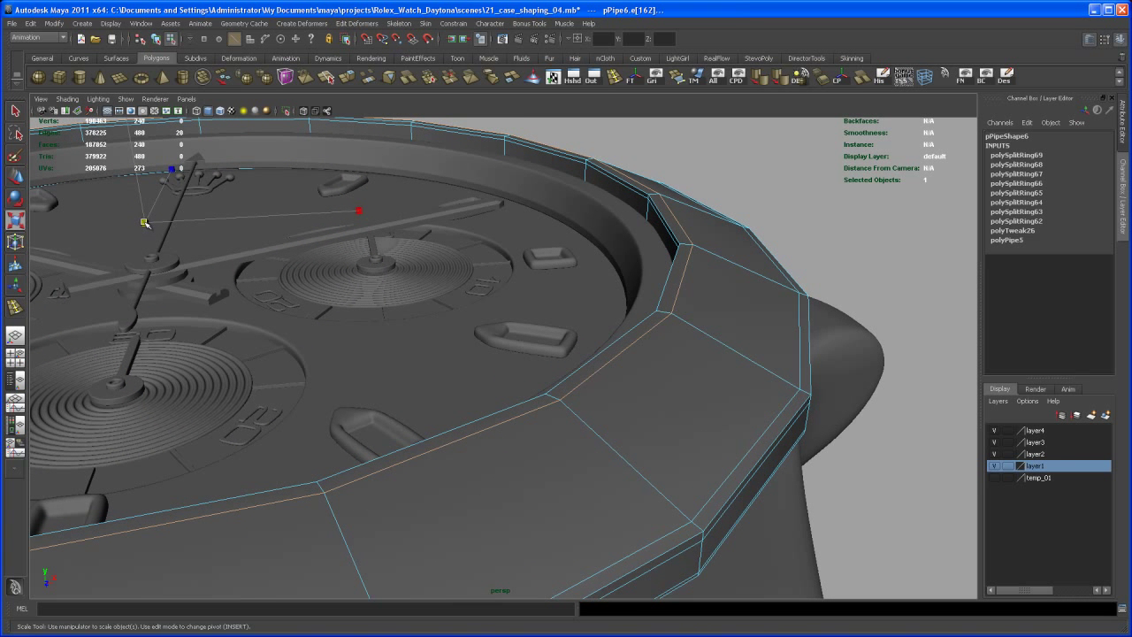
left_click_drag(151, 210, 153, 209)
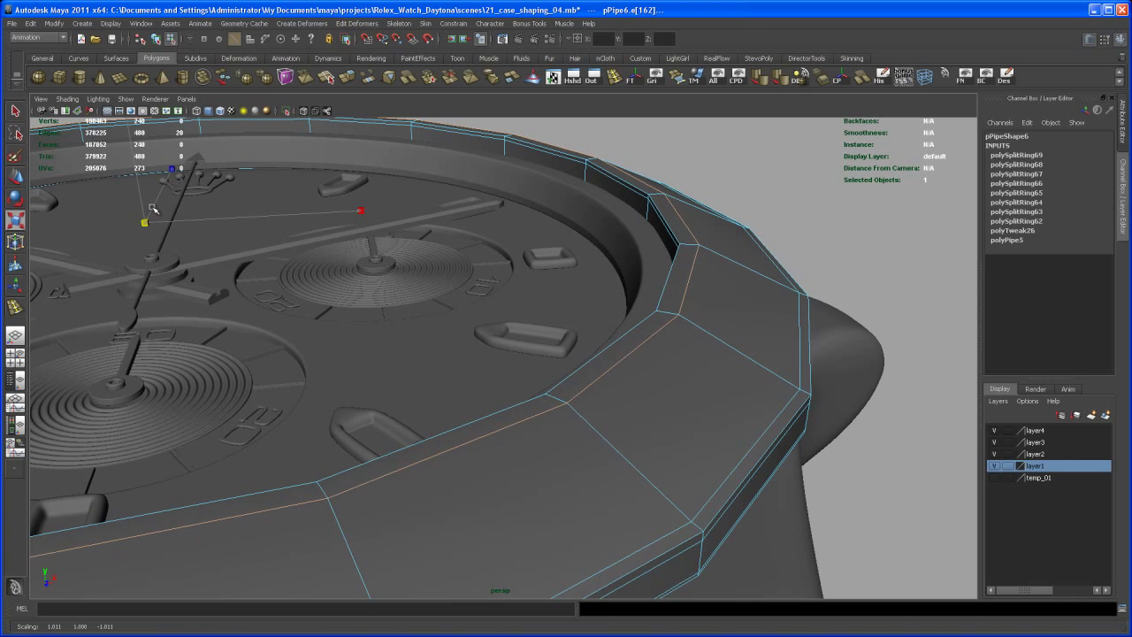
- Insert an edge loop on the bezel's top face close outside the widened loop
middle_click_drag(450, 384, 401, 369, "alt")
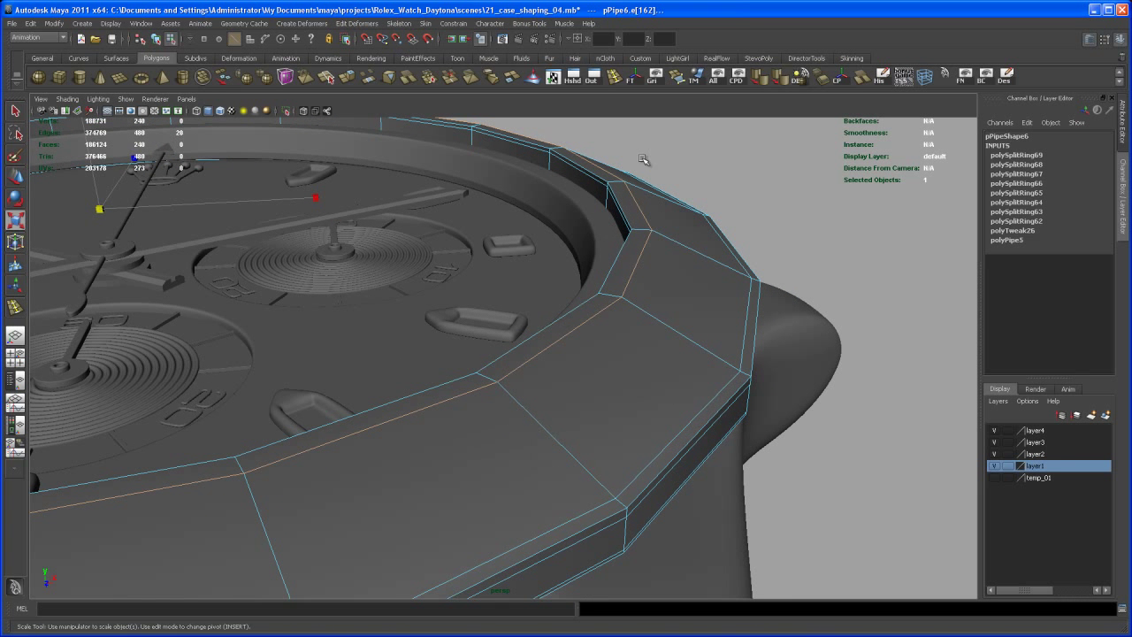
left_click(616, 78)
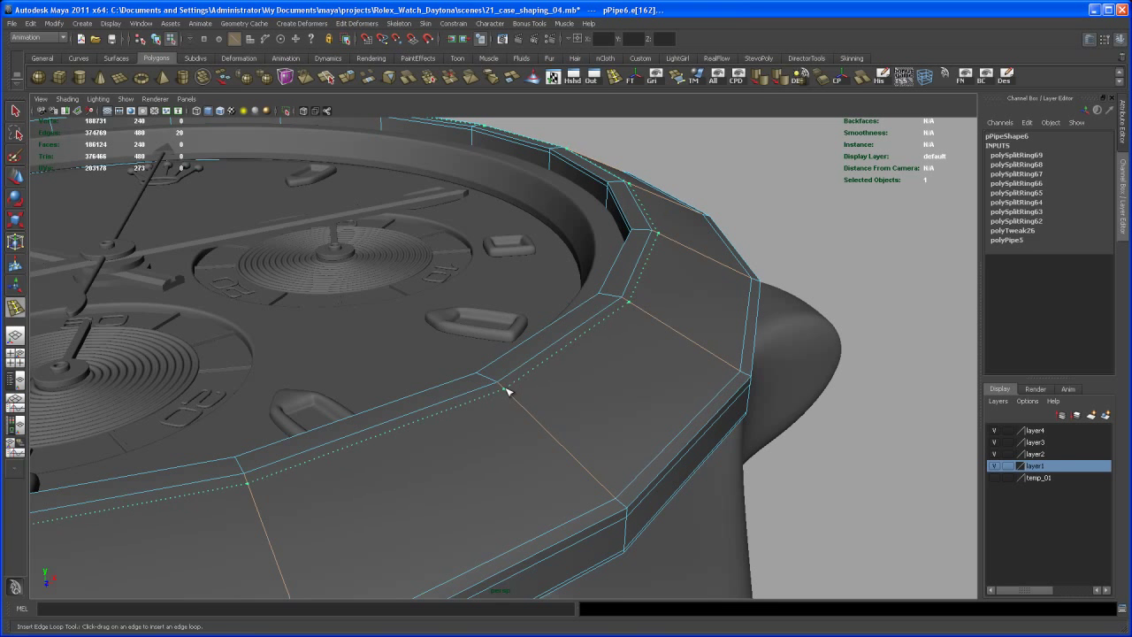
left_click_drag(508, 391, 511, 392)
- Examine the bezel smoothed and deselected in object mode, then reselect it and return it to the unsmoothed display
key("3")
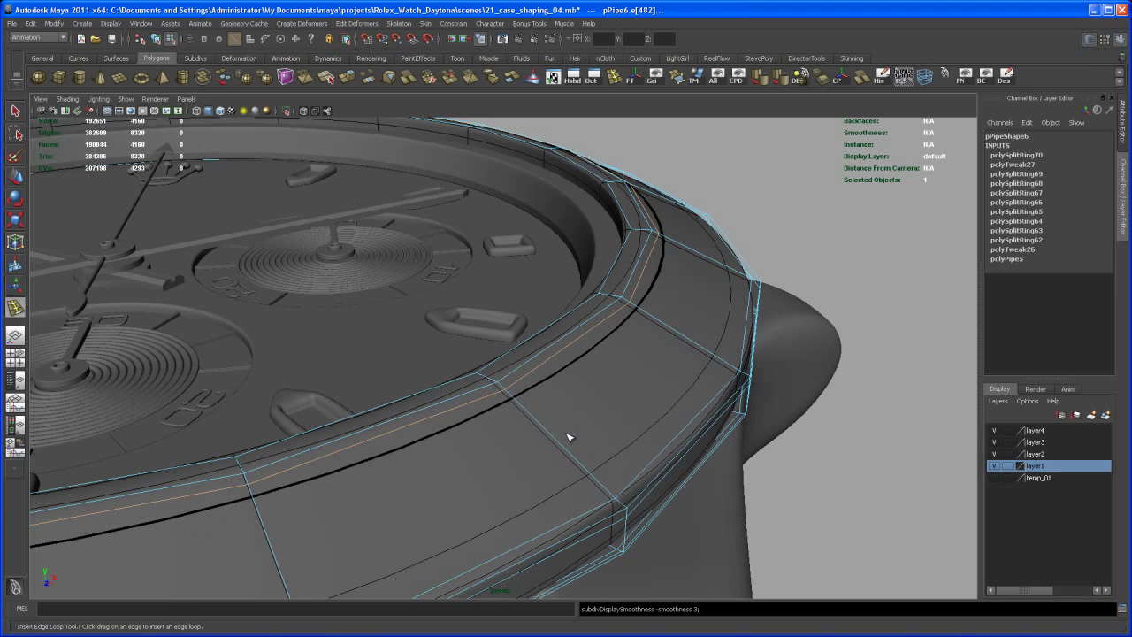
key("q")
right_click_drag(568, 428, 625, 414)
left_click(825, 267)
left_click_drag(825, 268, 647, 417, "alt")
left_click(621, 403)
key("1")
- Insert another edge loop just inside the widened loop on the bezel's inner slope, then smooth the bezel and deselect it
middle_click_drag(647, 417, 591, 450, "alt")
scroll(604, 442, "up", 4)
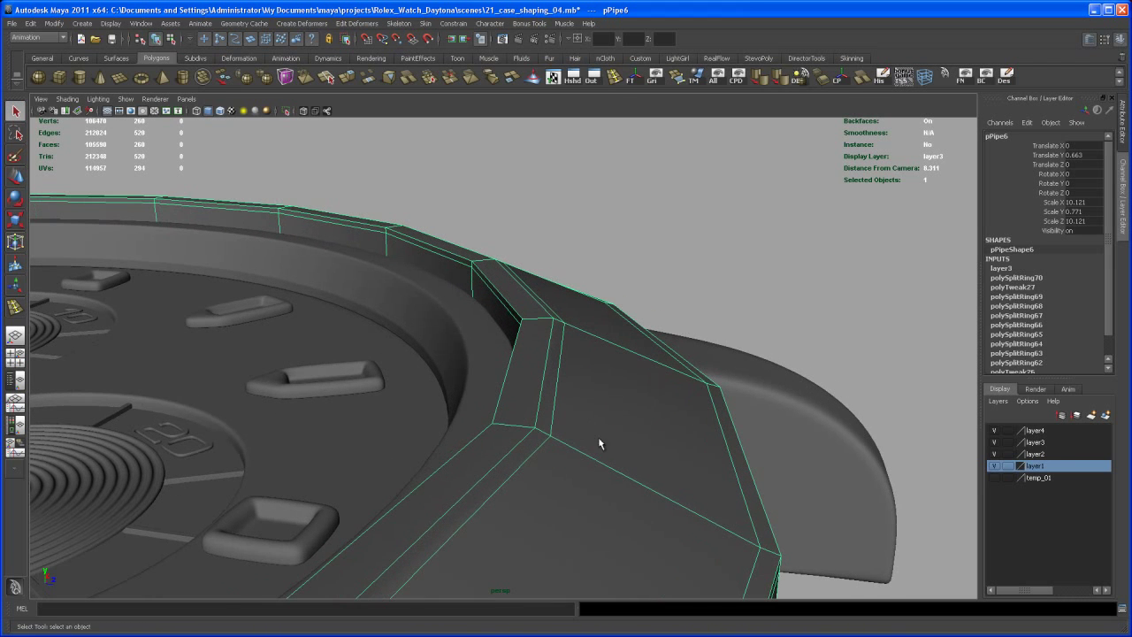
left_click(614, 76)
left_click_drag(544, 321, 549, 324)
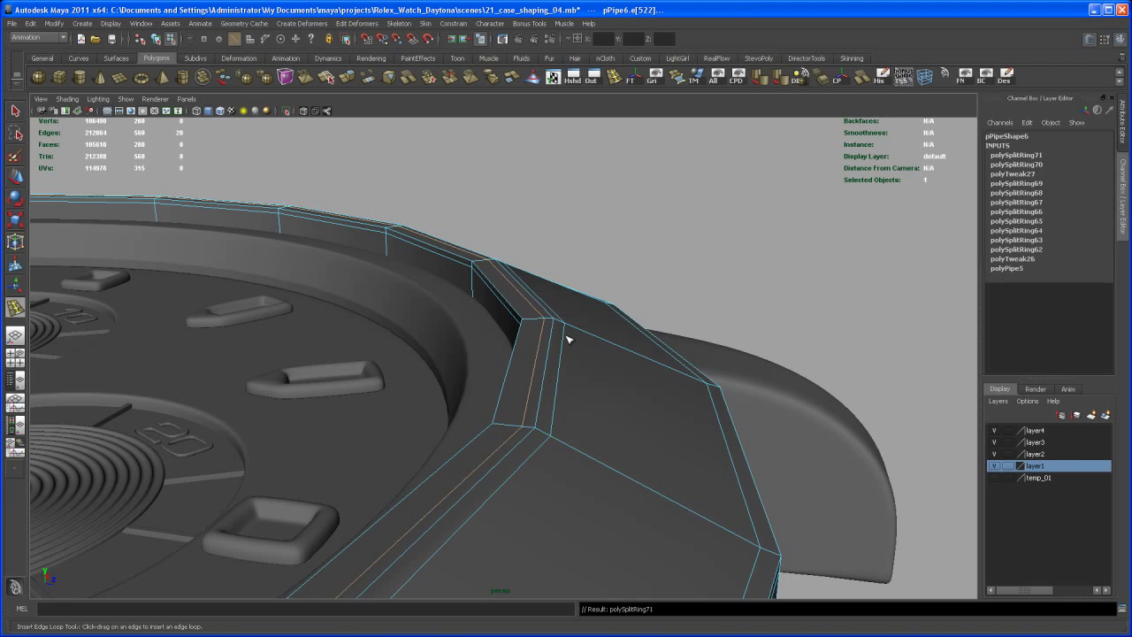
key("3")
key("q")
right_click_drag(612, 386, 657, 361)
left_click(688, 301)
- Examine the smoothed bezel up close and the whole watch from several angles
right_click_drag(687, 301, 619, 311, "alt")
middle_click_drag(620, 311, 662, 260, "alt")
right_click_drag(662, 260, 557, 205, "alt")
left_click_drag(558, 209, 603, 394, "alt")
right_click_drag(603, 393, 531, 321, "alt")
middle_click_drag(530, 321, 630, 310, "alt")
right_click_drag(630, 310, 572, 257, "alt")
left_click_drag(573, 256, 548, 401, "alt")
right_click_drag(548, 402, 545, 456, "alt")
left_click_drag(545, 456, 564, 464, "alt")
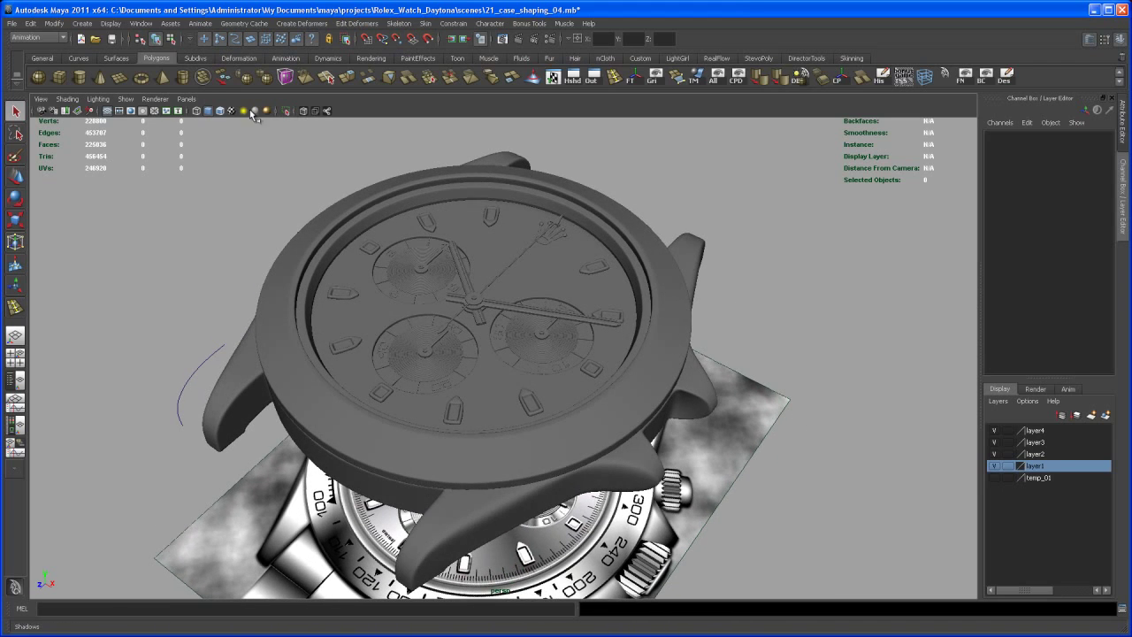
- Turn on wireframe over the shaded models and examine the mesh of the whole watch above the reference image
left_click(222, 111)
mouse_move(609, 381)
left_mouse_down("alt")
mouse_move(572, 363)
mouse_move(566, 374)
mouse_move(576, 385)
mouse_move(591, 357)
mouse_move(585, 376)
left_mouse_up("alt")
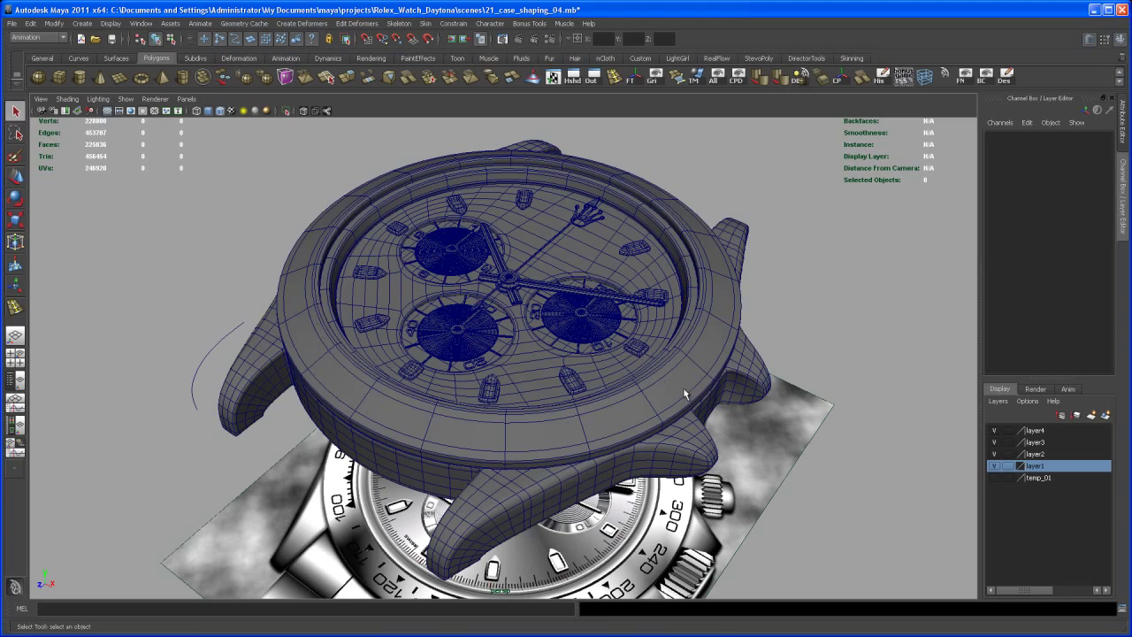
left_click_drag(662, 425, 738, 316, "alt")
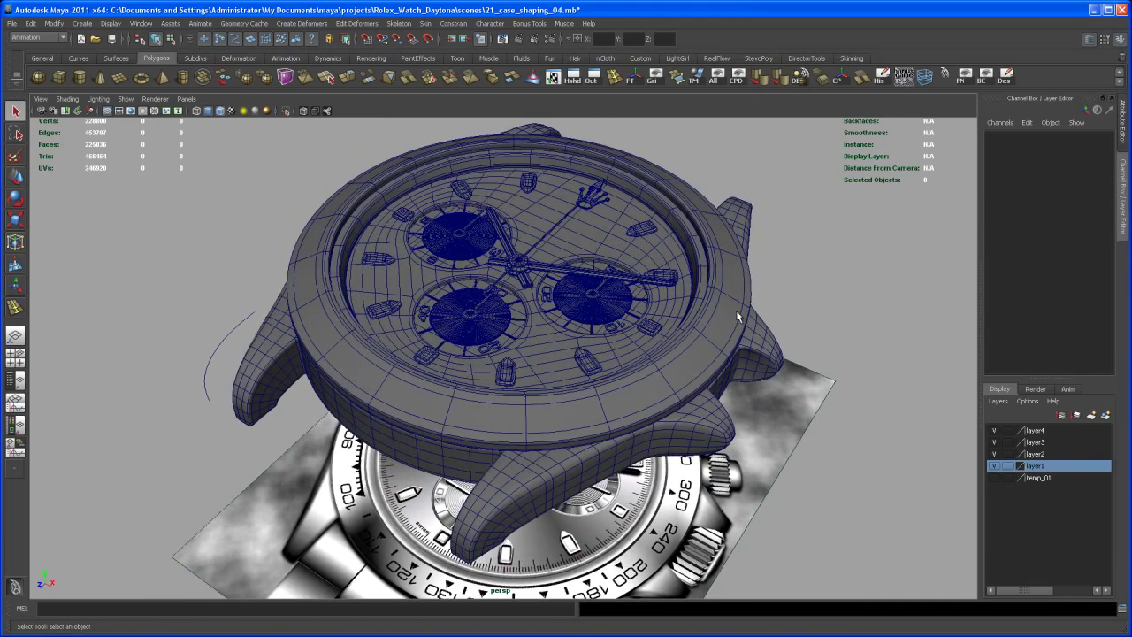
right_click_drag(761, 468, 694, 476, "alt")
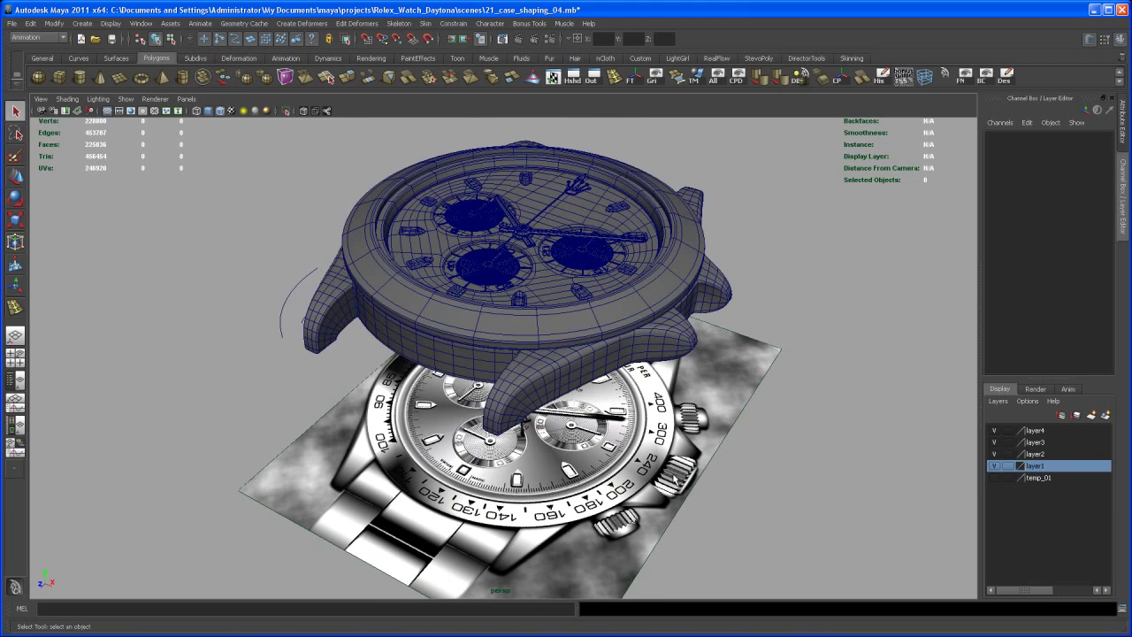
right_click_drag(695, 512, 689, 501, "alt")
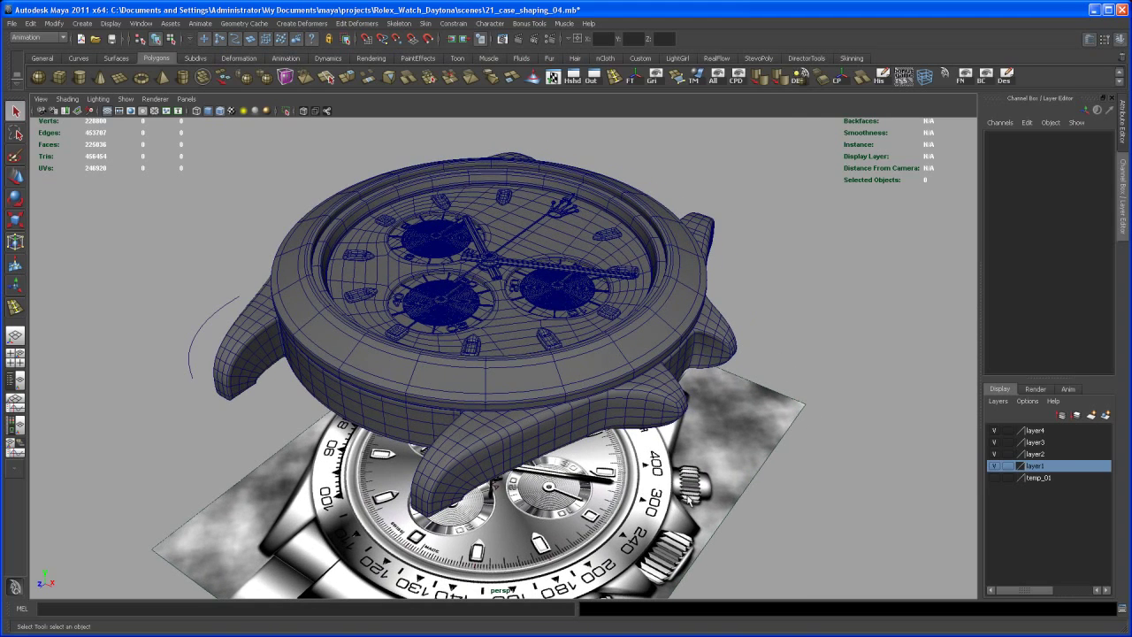